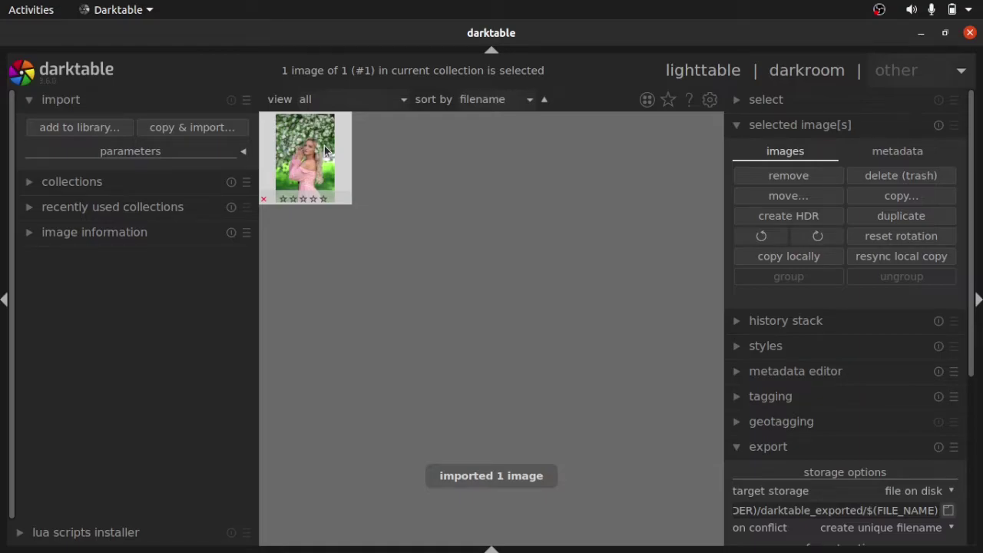
Open the imported portrait in the darkroom, find the base curve module and switch it off
{"action": "double_click", "coordinate": [324, 150]}
{"action": "left_click", "coordinate": [843, 248]}
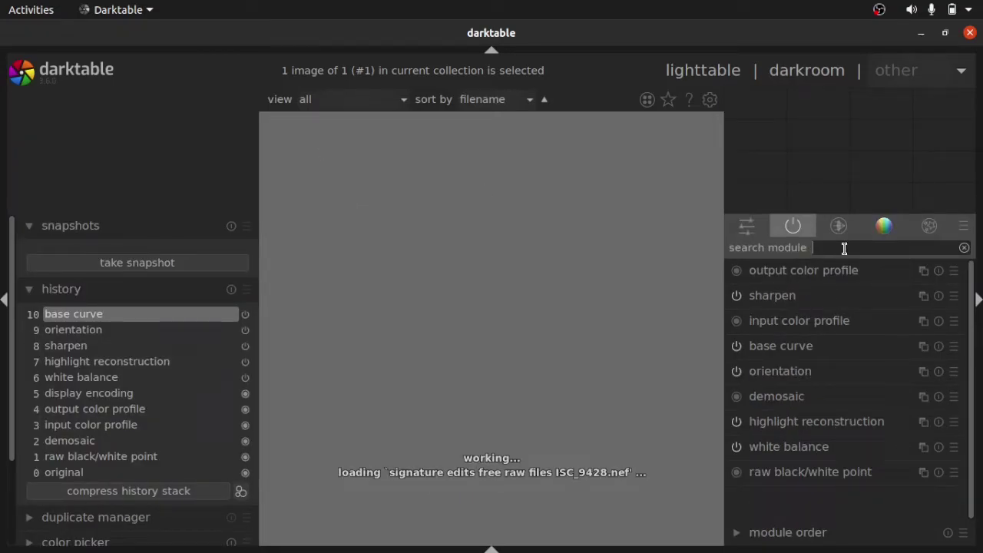
{"action": "type", "text": "bas"}
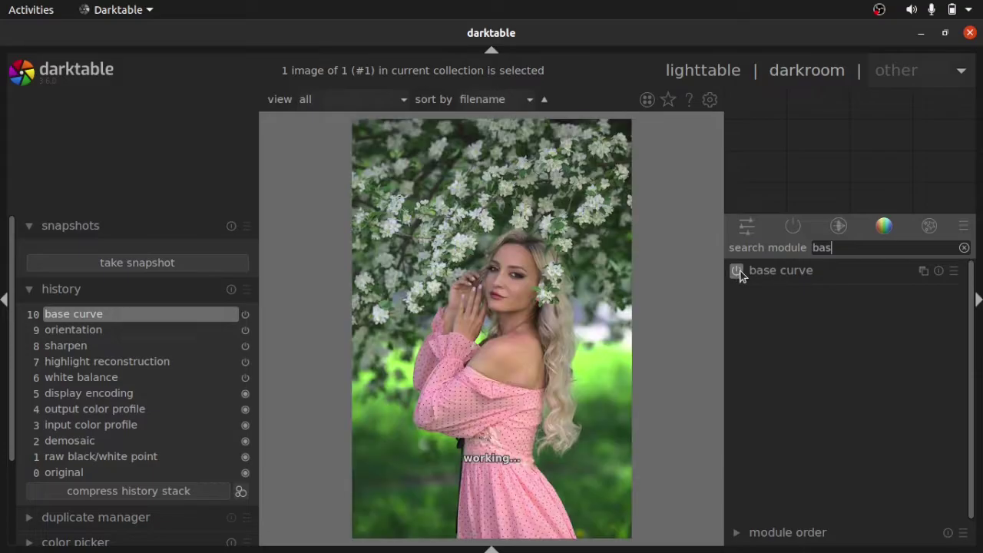
Enable the filmic rgb module and set white relative exposure to +4.50 EV and black relative exposure to -6.80 EV
{"action": "left_click_drag", "start_coordinate": [832, 247], "coordinate": [810, 241]}
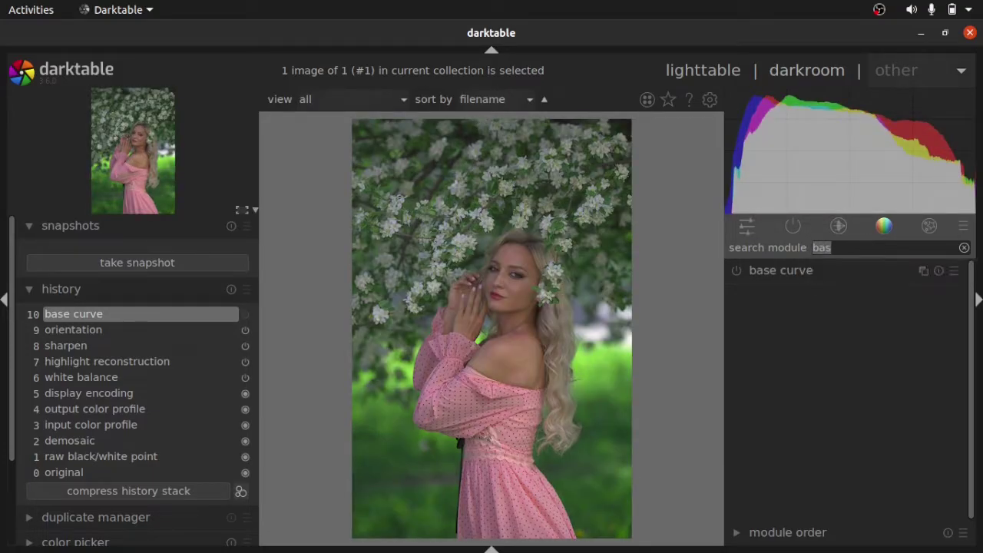
{"action": "type", "text": "fil"}
{"action": "left_click", "coordinate": [735, 270]}
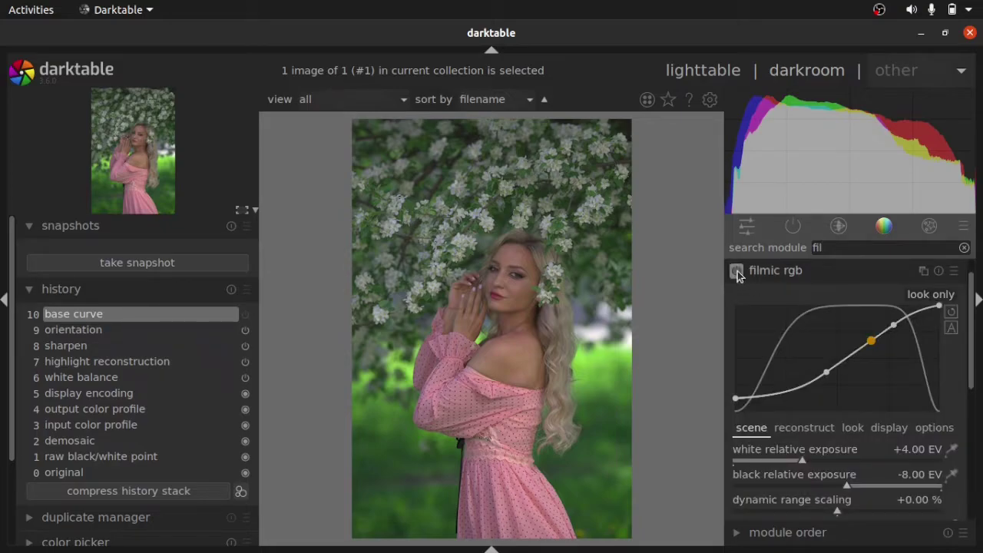
{"action": "scroll", "coordinate": [856, 362], "scroll_direction": "down", "scroll_amount": 2}
{"action": "left_click", "coordinate": [812, 367]}
{"action": "scroll", "coordinate": [833, 393], "scroll_direction": "up", "scroll_amount": 12}
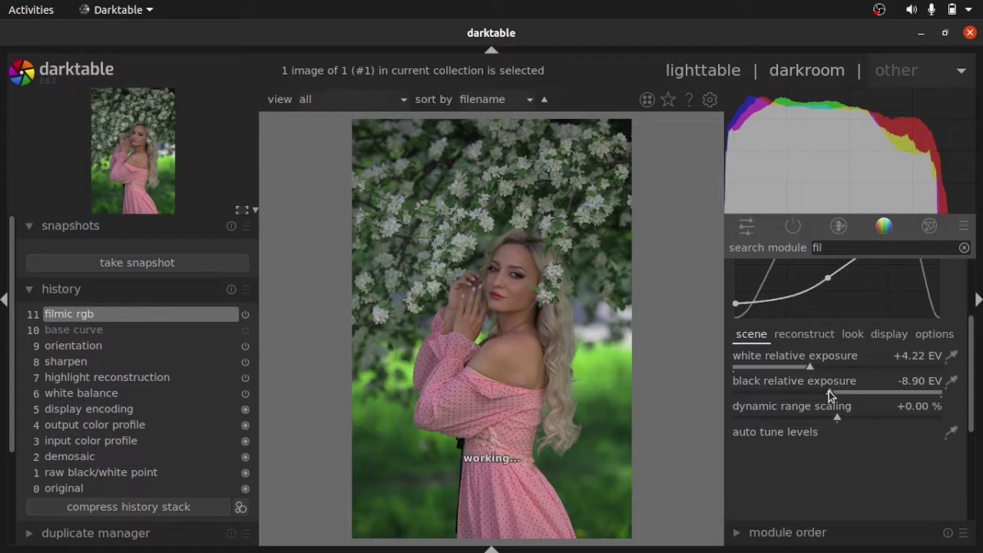
{"action": "scroll", "coordinate": [969, 350], "scroll_direction": "up", "scroll_amount": 3}
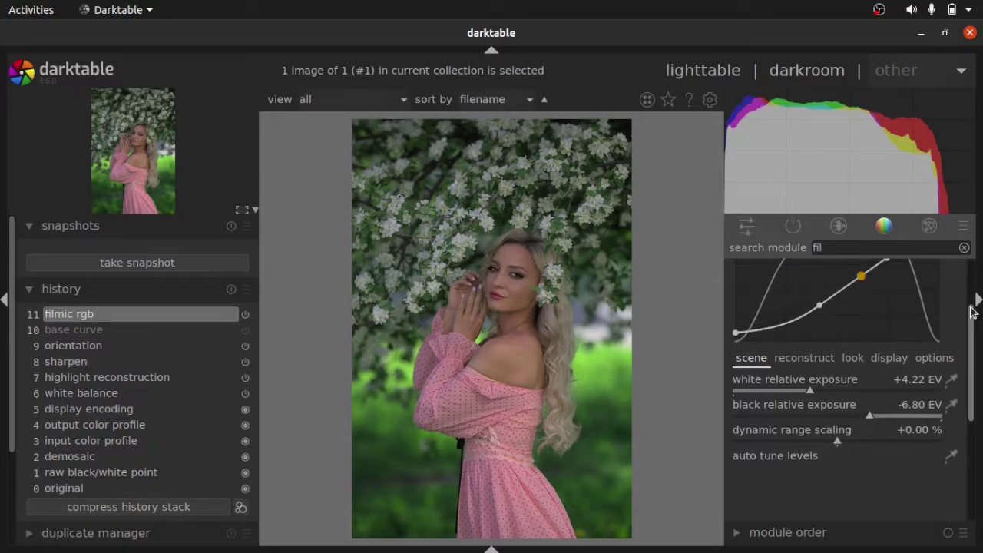
{"action": "left_click", "coordinate": [737, 296]}
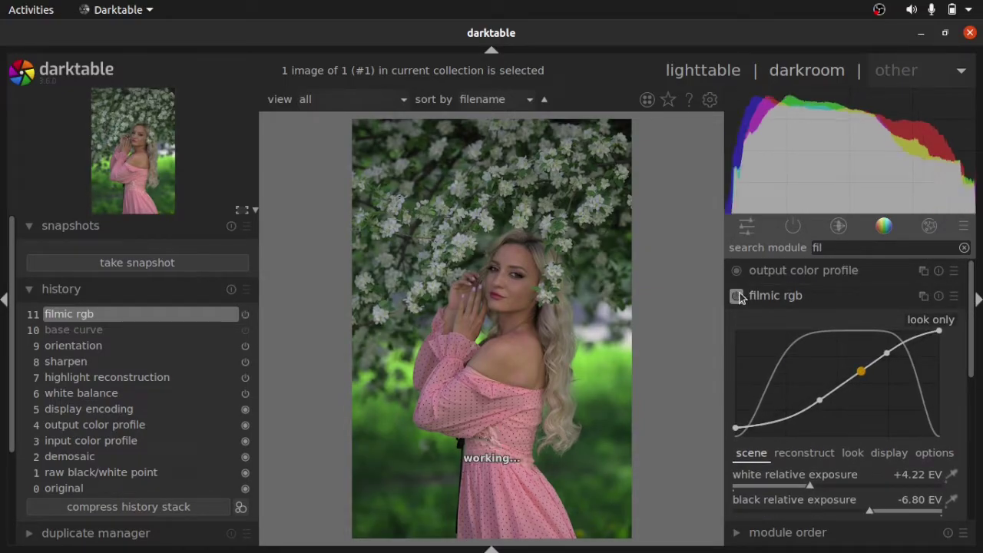
{"action": "double_click", "coordinate": [852, 247]}
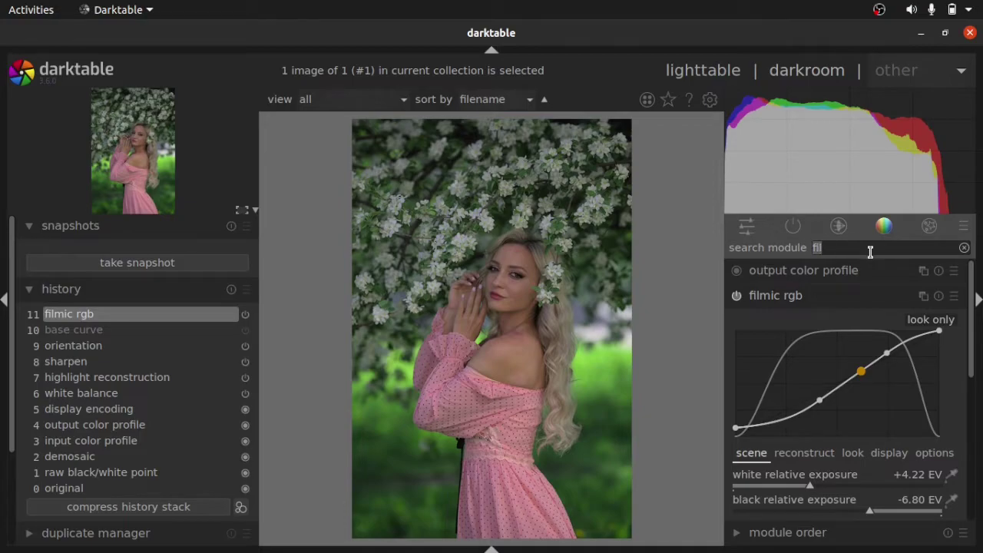
{"action": "left_click", "coordinate": [818, 484]}
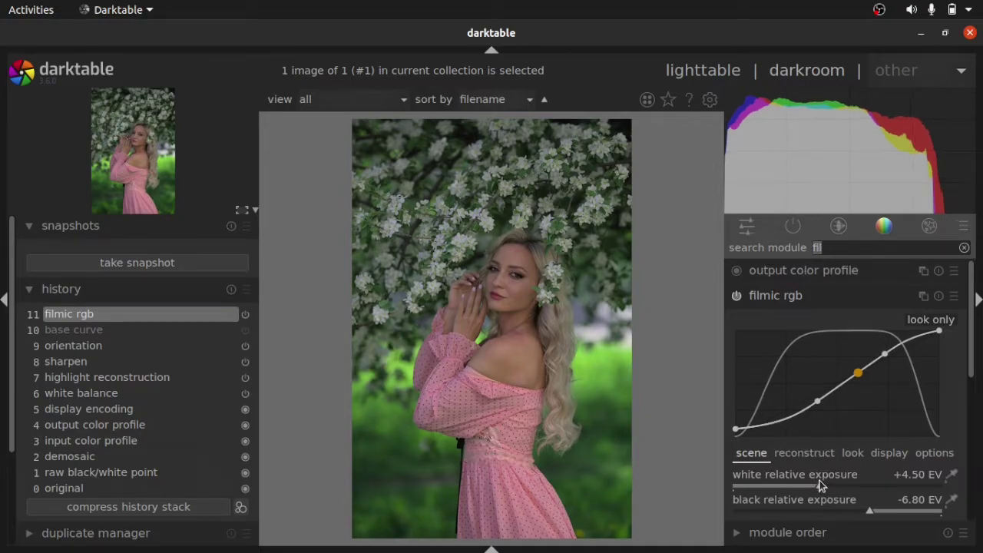
Open the exposure module and raise the exposure to 0.62 EV
{"action": "type", "text": "ex"}
{"action": "left_click", "coordinate": [793, 270]}
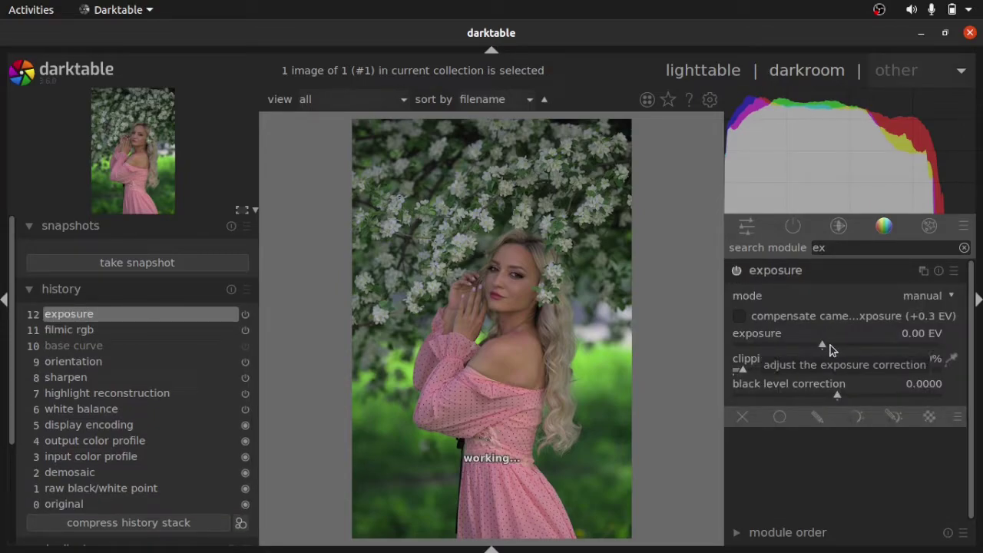
{"action": "left_click", "coordinate": [830, 345]}
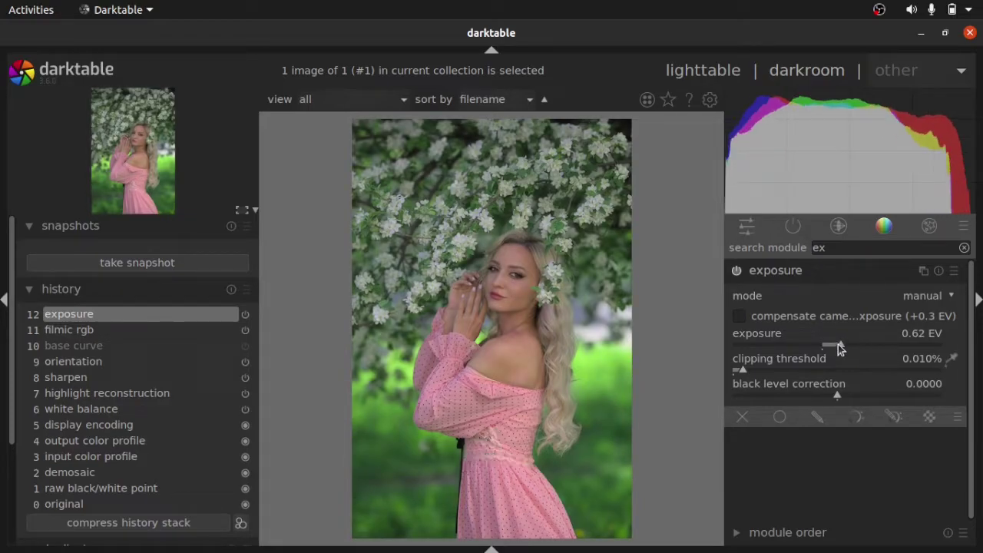
{"action": "left_click", "coordinate": [791, 275]}
Find and enable the rgb curve module, setting its mode to RGB, independent channels
{"action": "key", "text": "BackSpace"}
{"action": "key", "text": "BackSpace"}
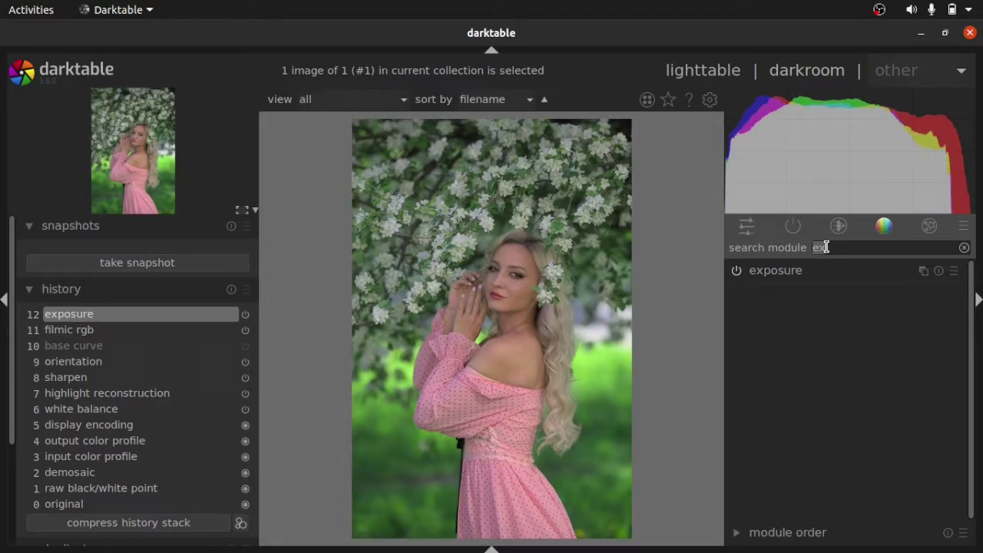
{"action": "type", "text": "rgb"}
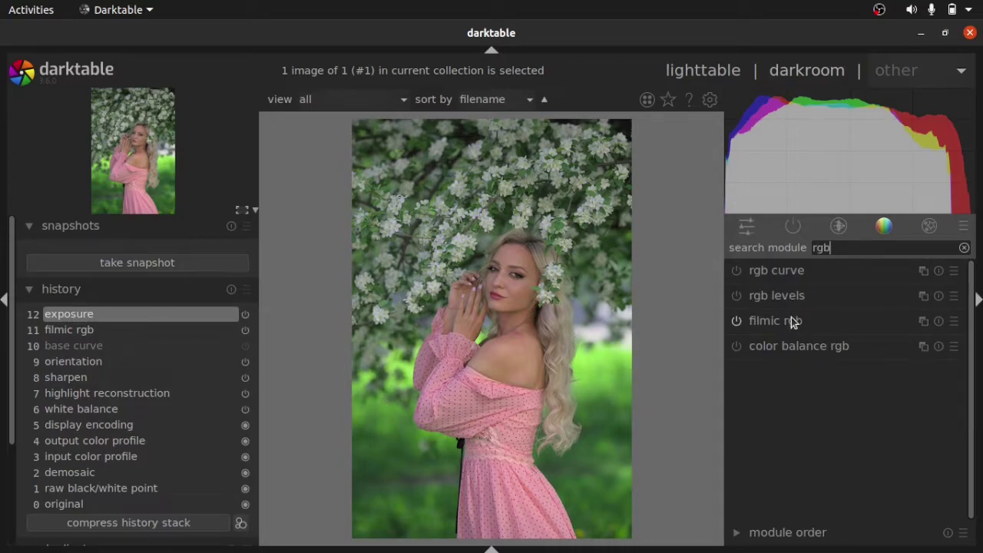
{"action": "left_click", "coordinate": [803, 271]}
{"action": "left_click", "coordinate": [735, 273]}
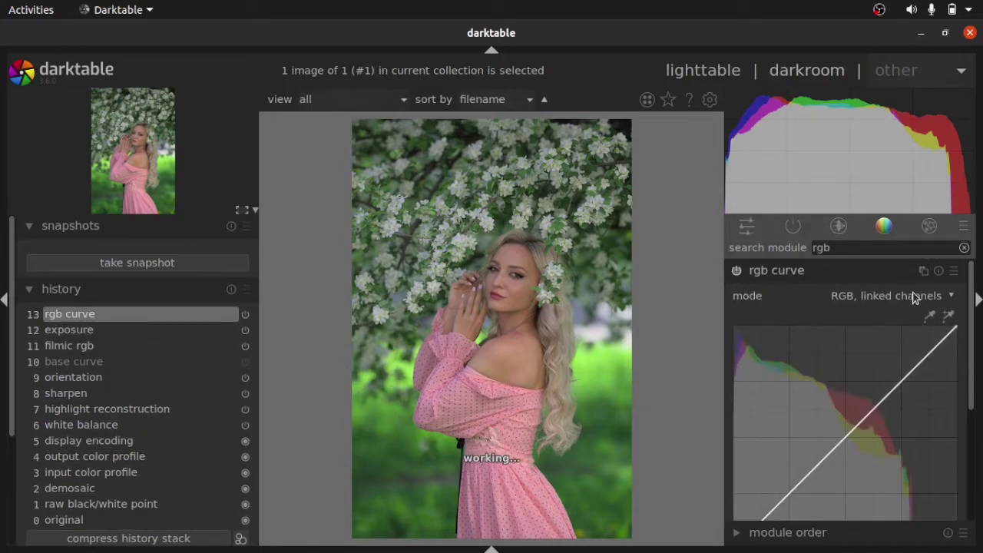
{"action": "left_click", "coordinate": [921, 297]}
{"action": "left_click", "coordinate": [888, 310]}
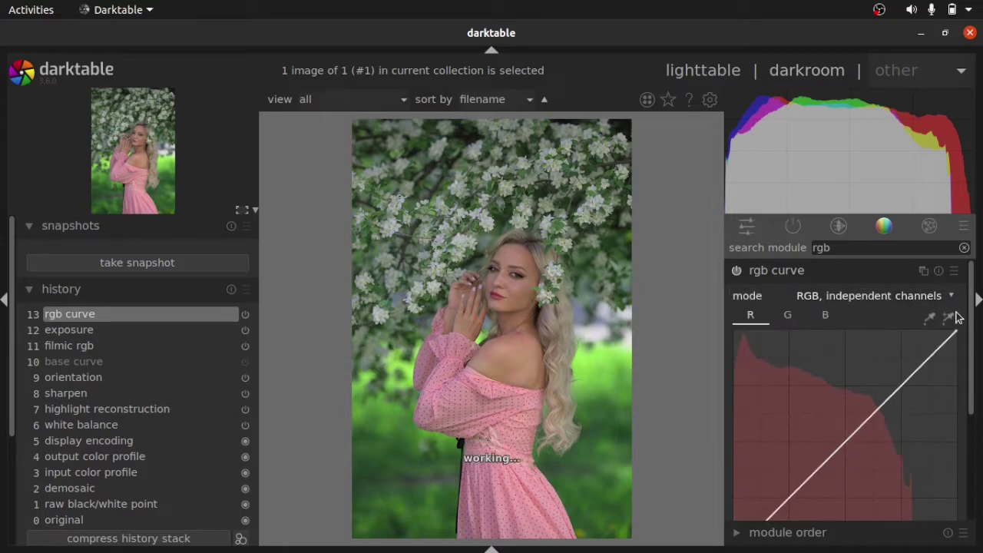
Shape the red channel's curve by raising the midtones and slightly lowering the shadows
{"action": "scroll", "coordinate": [967, 318], "scroll_direction": "down", "scroll_amount": 2}
{"action": "left_click_drag", "start_coordinate": [849, 395], "coordinate": [836, 391]}
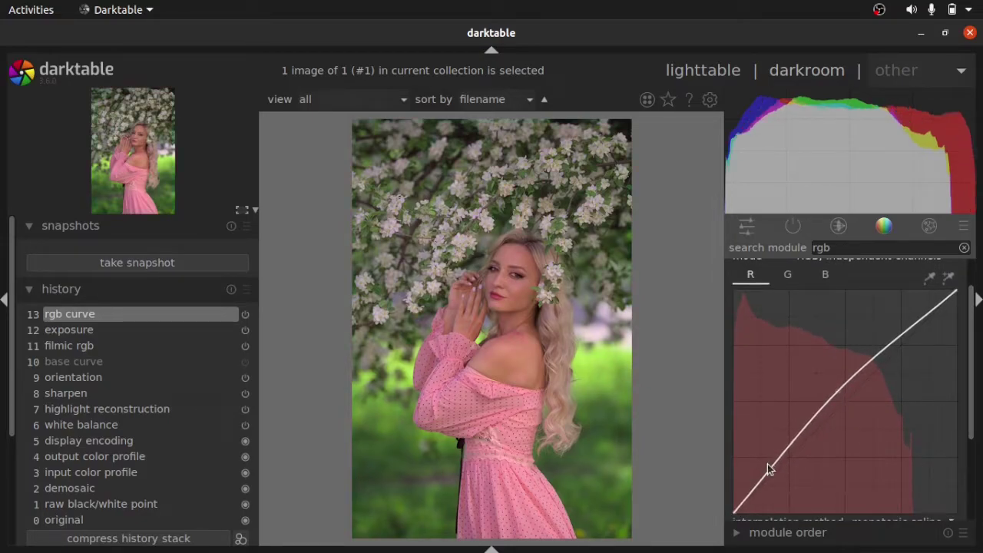
{"action": "left_click_drag", "start_coordinate": [762, 484], "coordinate": [760, 495]}
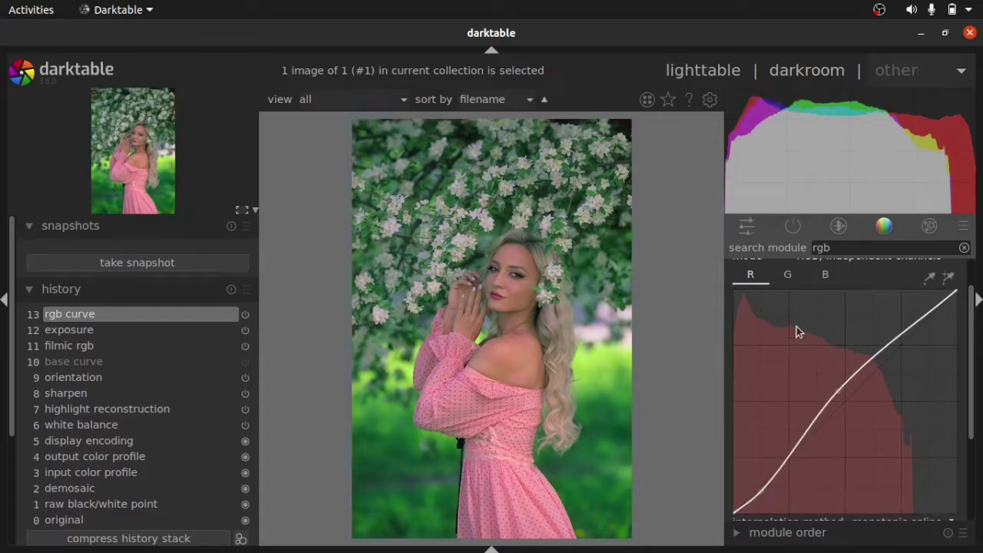
Raise the green curve's midtones to about 129.3 / 147.5 and lower its shadows to about 30.2 / 23.5
{"action": "left_click", "coordinate": [789, 274]}
{"action": "left_click_drag", "start_coordinate": [852, 392], "coordinate": [848, 387]}
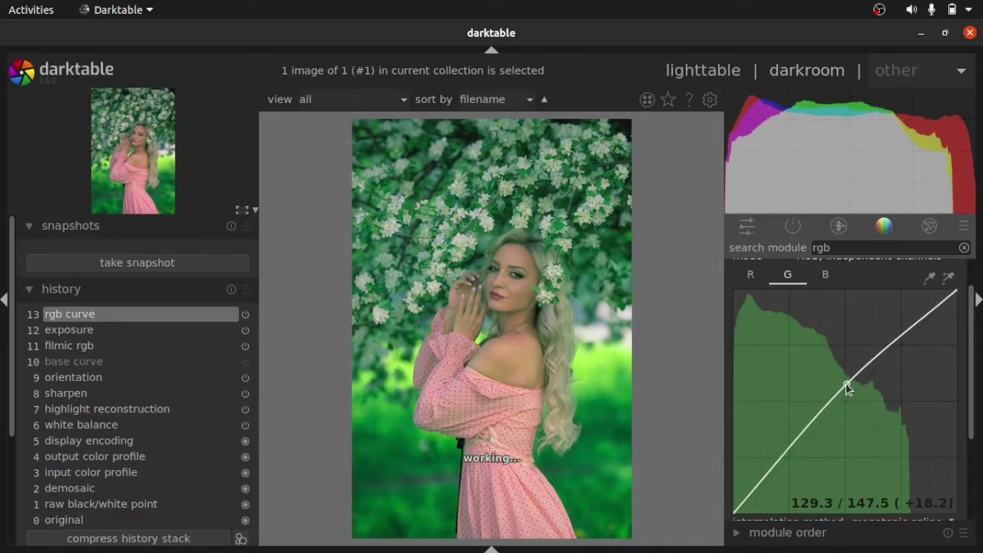
{"action": "left_click_drag", "start_coordinate": [760, 488], "coordinate": [760, 498]}
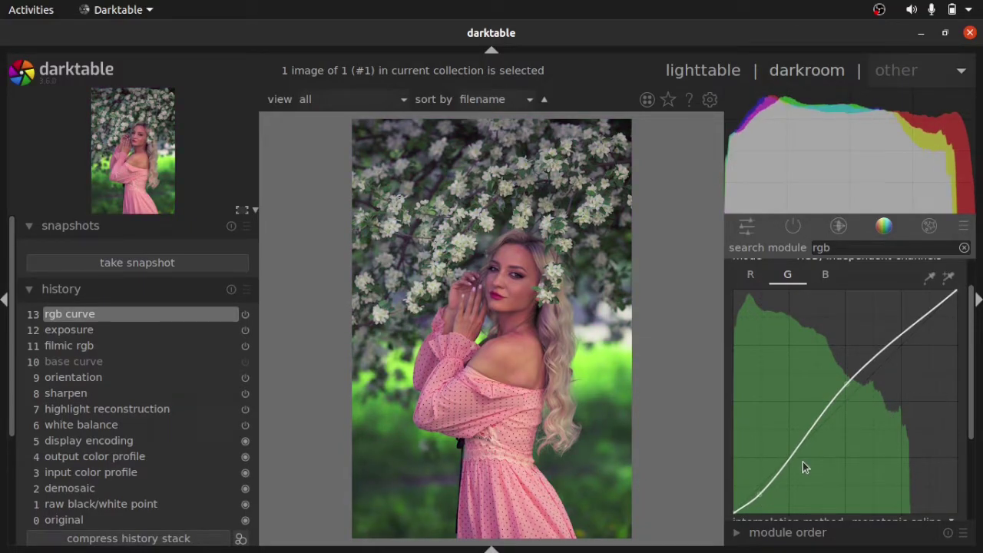
{"action": "left_click_drag", "start_coordinate": [753, 501], "coordinate": [758, 493]}
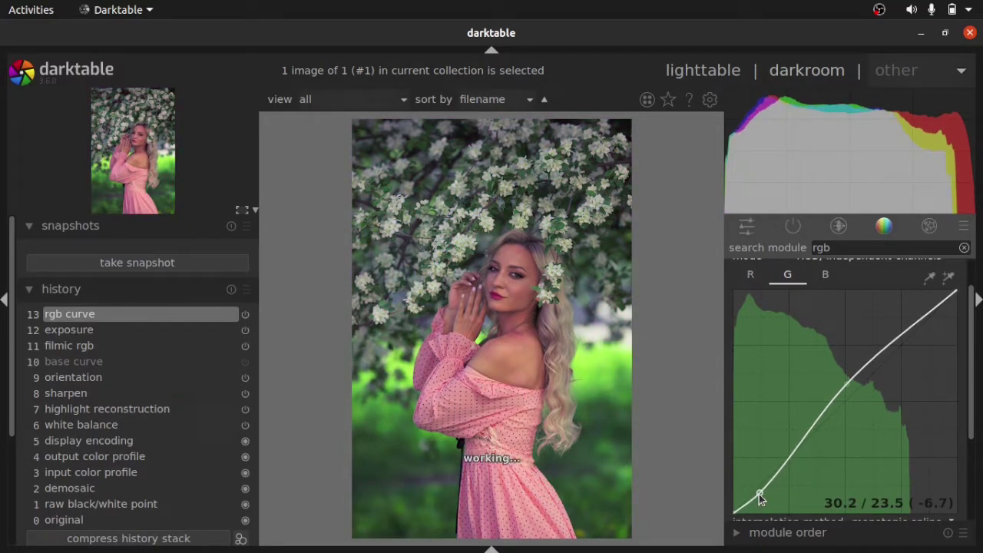
Fine-tune the midtone point on the red channel's curve
{"action": "left_click", "coordinate": [758, 278]}
{"action": "mouse_move", "coordinate": [844, 394]}
{"action": "left_mouse_down"}
{"action": "mouse_move", "coordinate": [865, 366]}
{"action": "mouse_move", "coordinate": [846, 385]}
{"action": "left_mouse_up"}
{"action": "left_click", "coordinate": [787, 274]}
Add a shadow point and an upper-midtone point to the blue channel's curve, keeping both close to the diagonal
{"action": "left_click", "coordinate": [824, 274]}
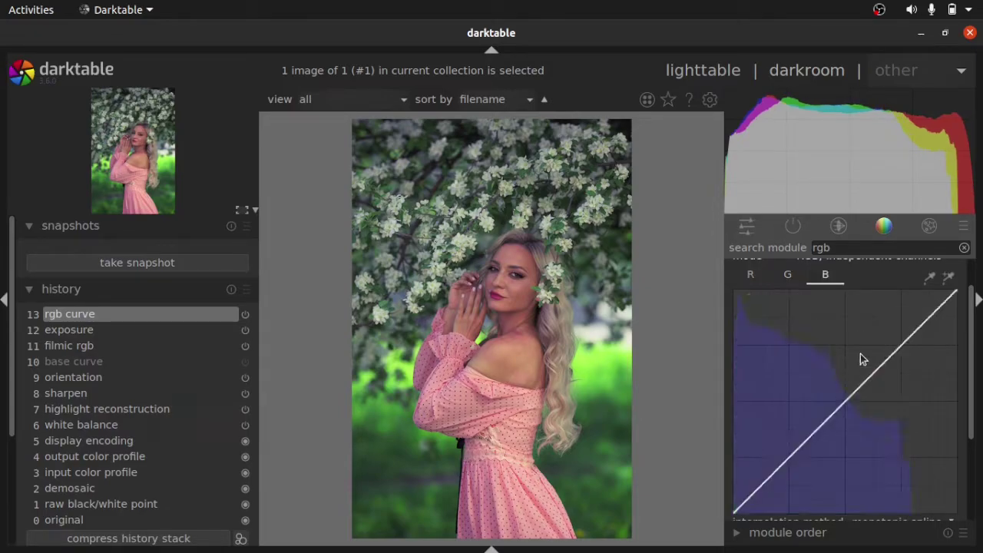
{"action": "left_click_drag", "start_coordinate": [875, 372], "coordinate": [877, 384]}
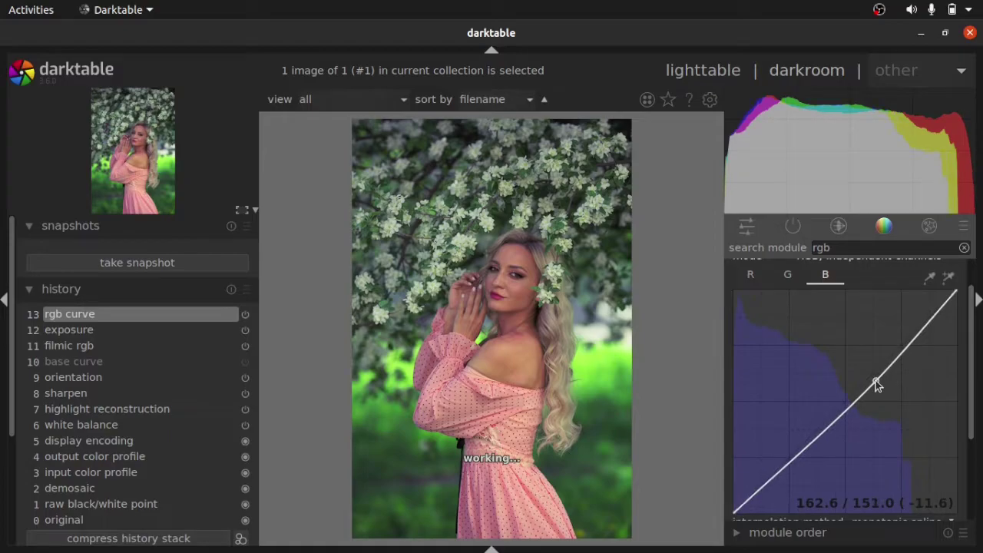
{"action": "left_click", "coordinate": [760, 486]}
{"action": "scroll", "coordinate": [972, 323], "scroll_direction": "up", "scroll_amount": 1}
{"action": "mouse_move", "coordinate": [879, 378]}
{"action": "left_mouse_down"}
{"action": "mouse_move", "coordinate": [898, 388]}
{"action": "mouse_move", "coordinate": [870, 388]}
{"action": "left_mouse_up"}
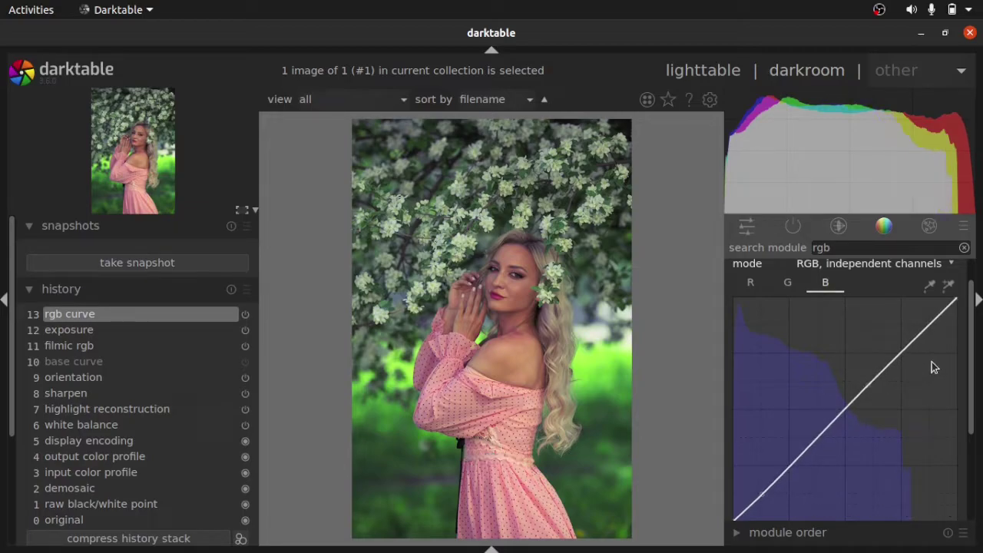
{"action": "left_click", "coordinate": [977, 298]}
{"action": "left_click", "coordinate": [980, 323]}
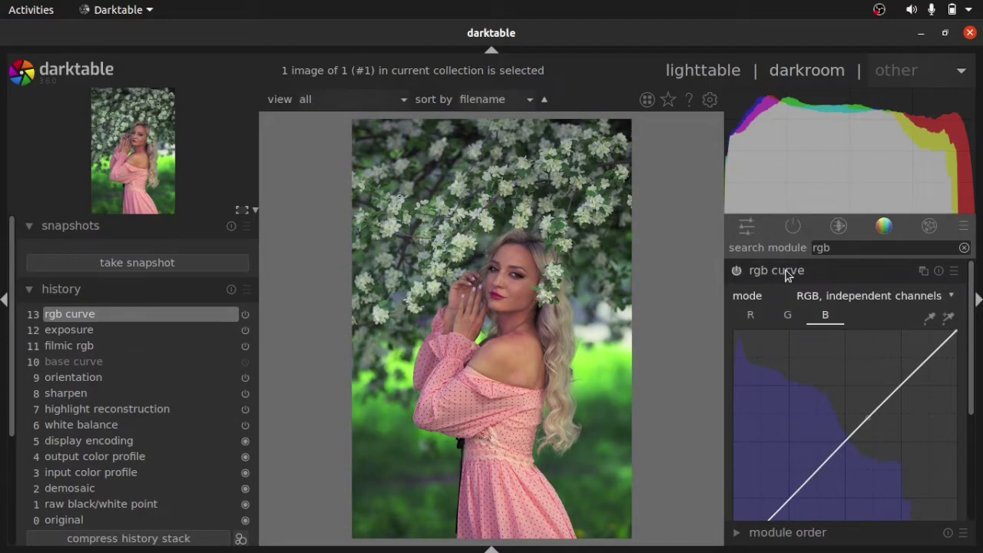
Enable color balance rgb among the quick access modules and set global vibrance to 25.86 %
{"action": "scroll", "coordinate": [499, 285], "scroll_direction": "up", "scroll_amount": 3}
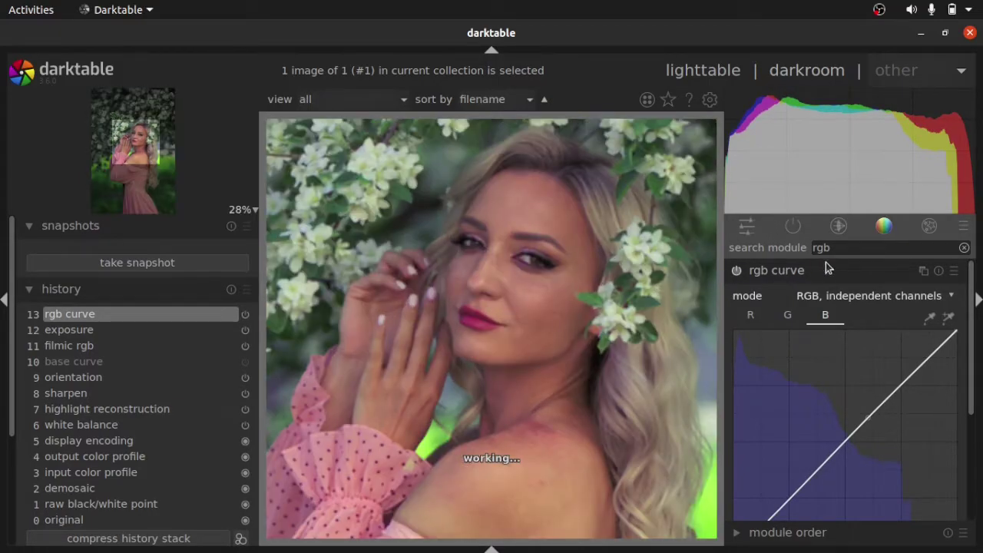
{"action": "left_click", "coordinate": [816, 269]}
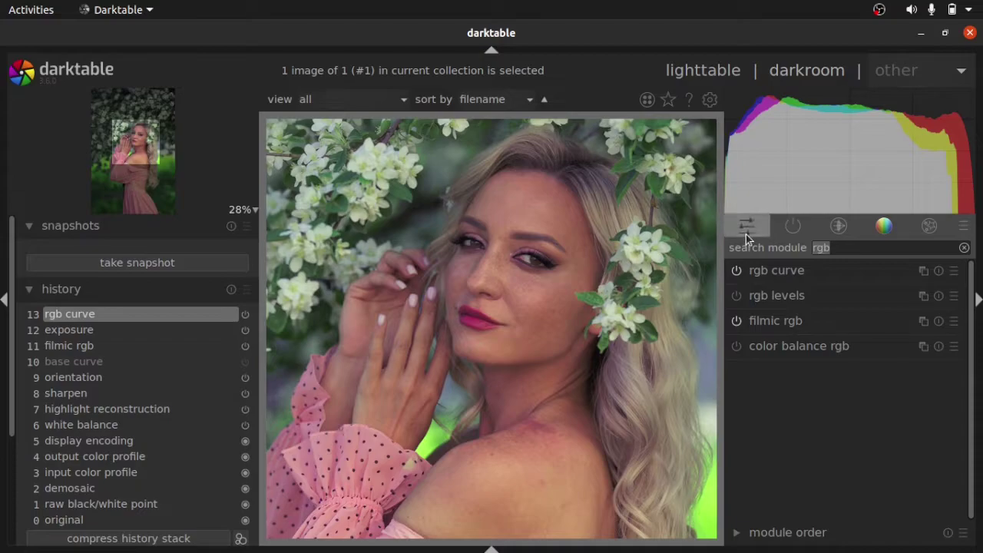
{"action": "left_click", "coordinate": [746, 229]}
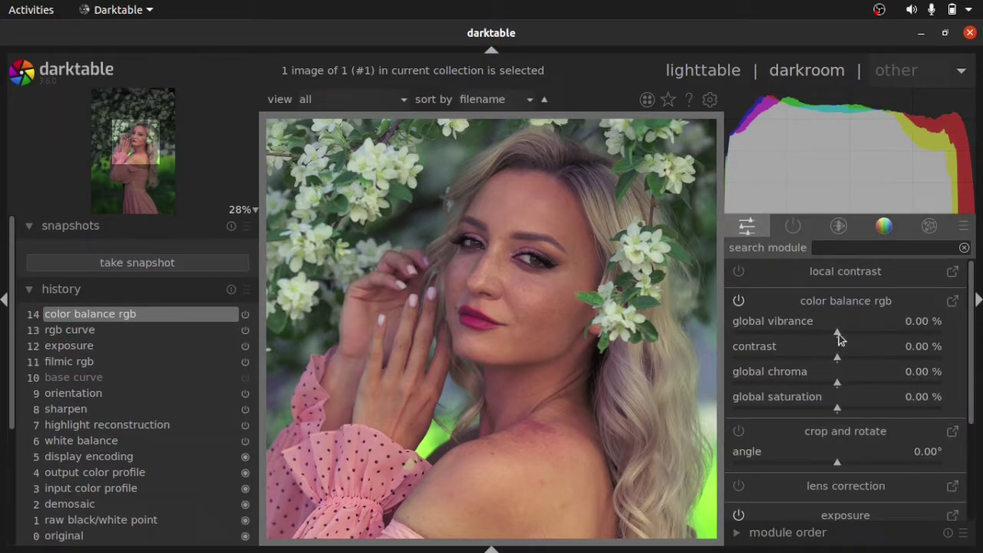
{"action": "left_click", "coordinate": [890, 332]}
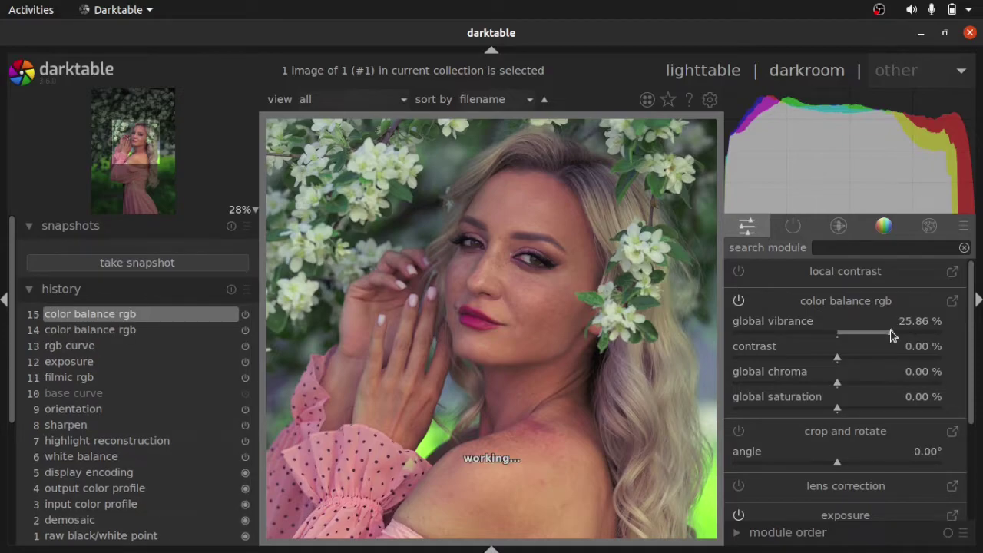
Set the color balance rgb contrast to 21.28 %
{"action": "left_click", "coordinate": [858, 359]}
{"action": "left_click", "coordinate": [873, 359]}
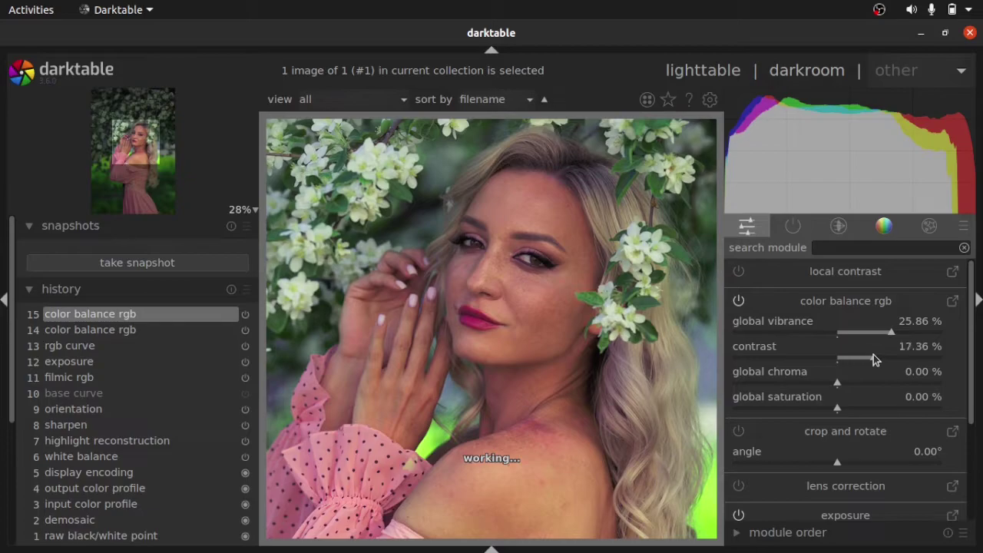
{"action": "double_click", "coordinate": [893, 359]}
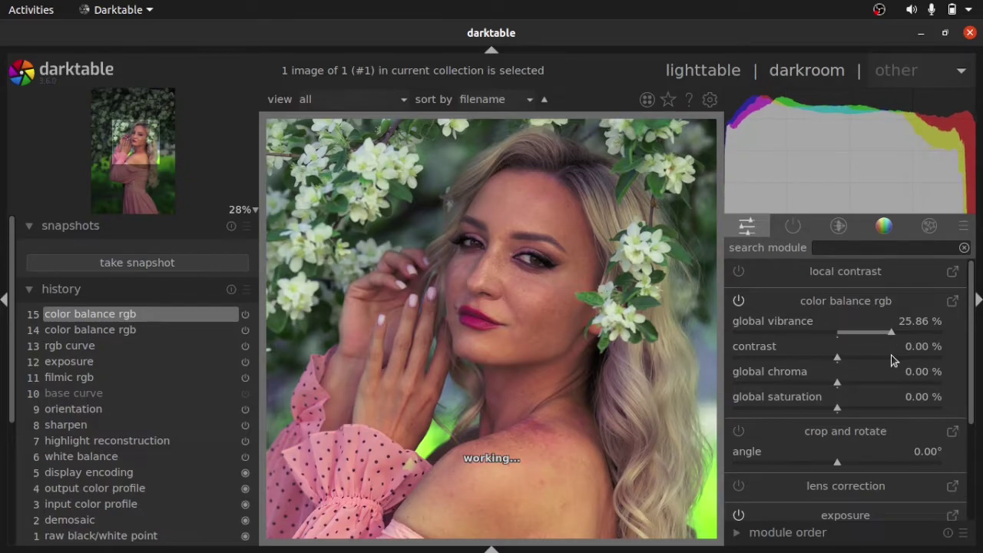
{"action": "left_click", "coordinate": [875, 359]}
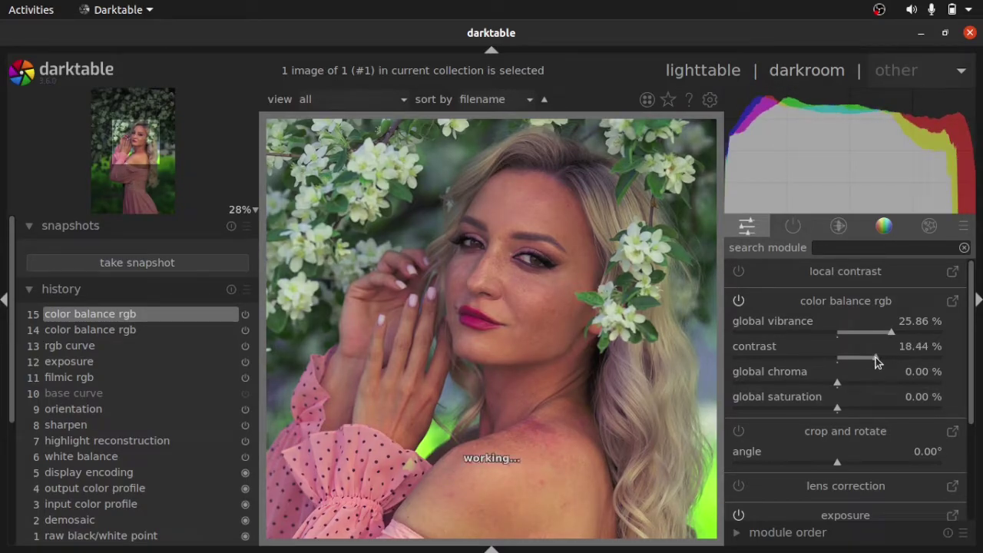
{"action": "left_click", "coordinate": [882, 360]}
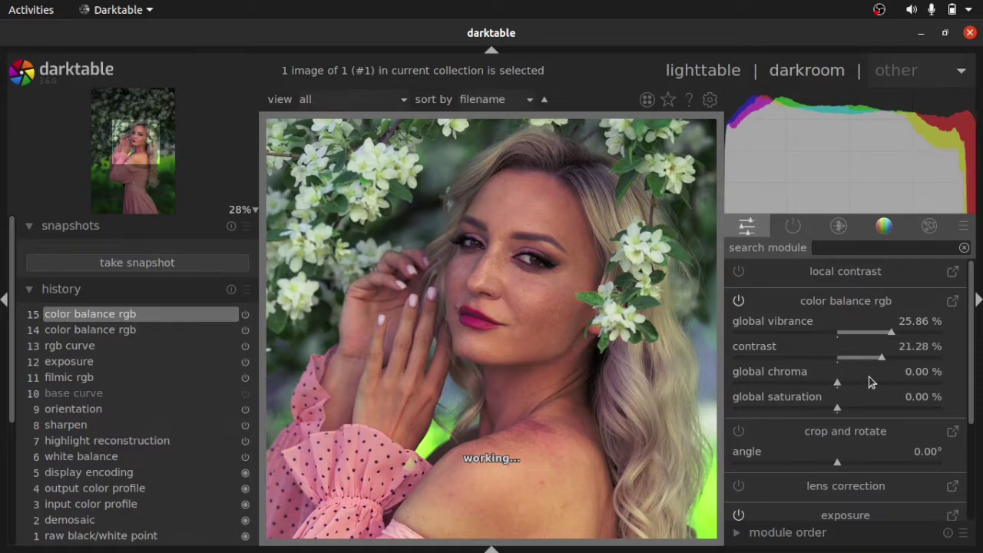
Set global chroma to 7.48 % and global saturation to 6.36 % in color balance rgb
{"action": "left_click", "coordinate": [879, 383]}
{"action": "left_click", "coordinate": [852, 384]}
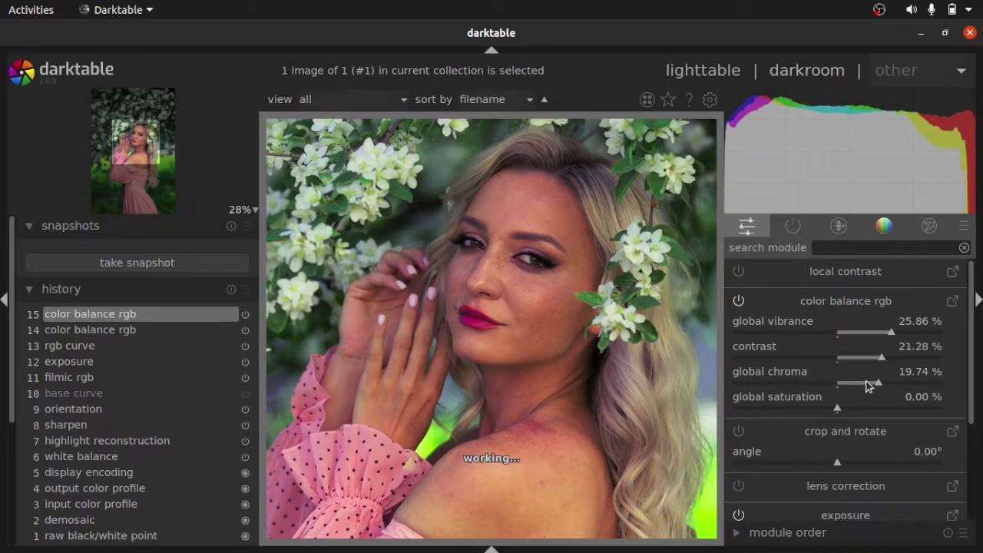
{"action": "left_click", "coordinate": [902, 409]}
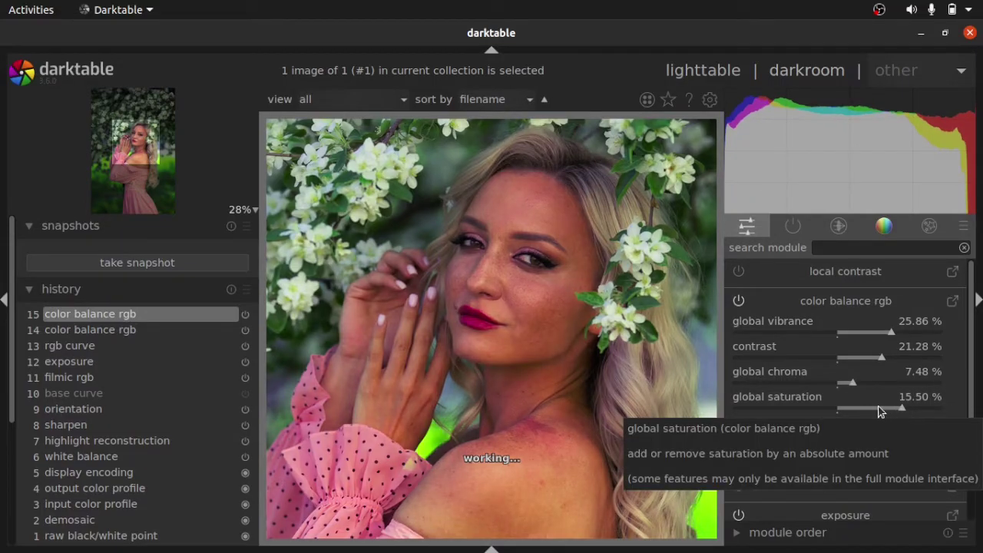
{"action": "left_click", "coordinate": [862, 407]}
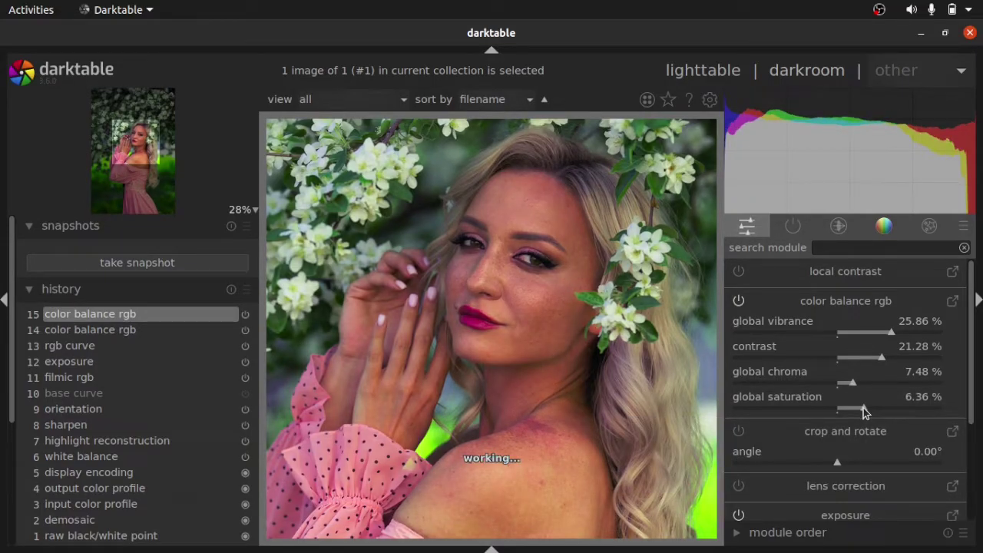
Set global saturation to 9.90 % in color balance rgb
{"action": "left_click", "coordinate": [878, 408]}
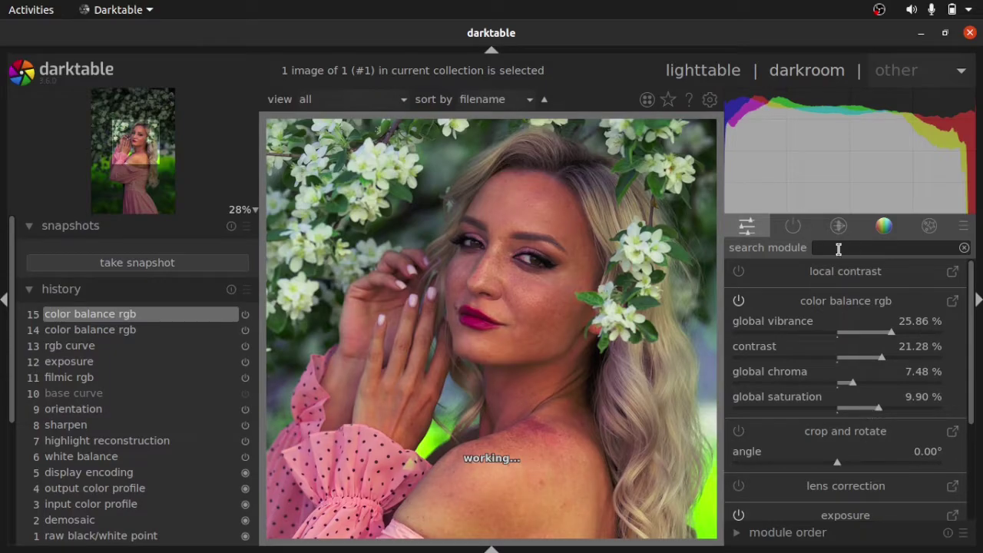
Find the local contrast module and apply it in bilateral grid mode with detail at 80%
{"action": "left_click", "coordinate": [952, 272]}
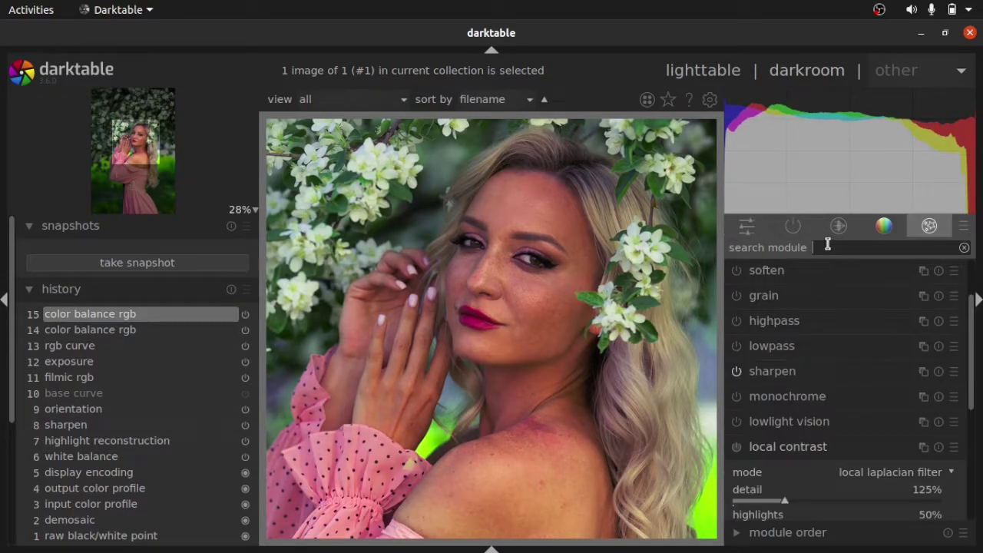
{"action": "type", "text": "loc"}
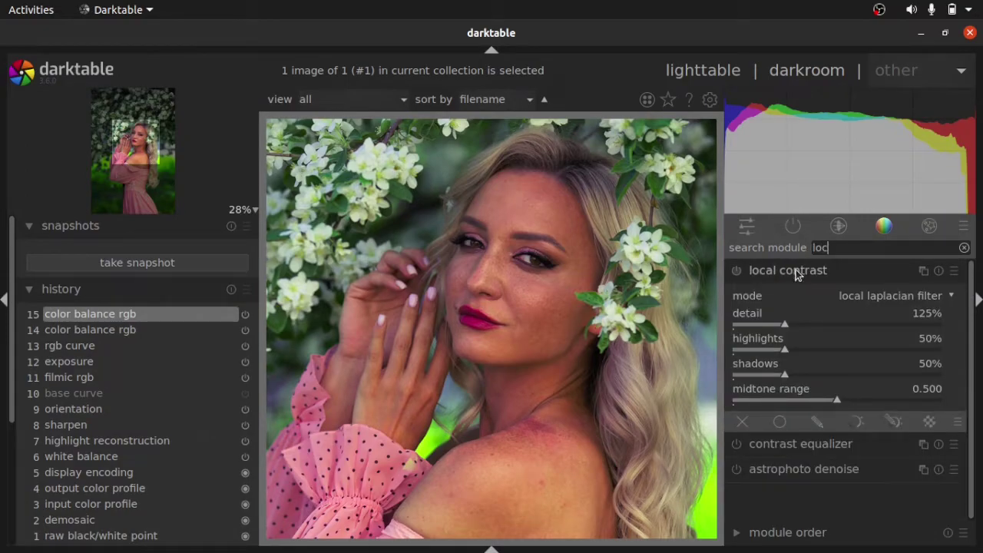
{"action": "left_click", "coordinate": [899, 298]}
{"action": "left_click", "coordinate": [906, 283]}
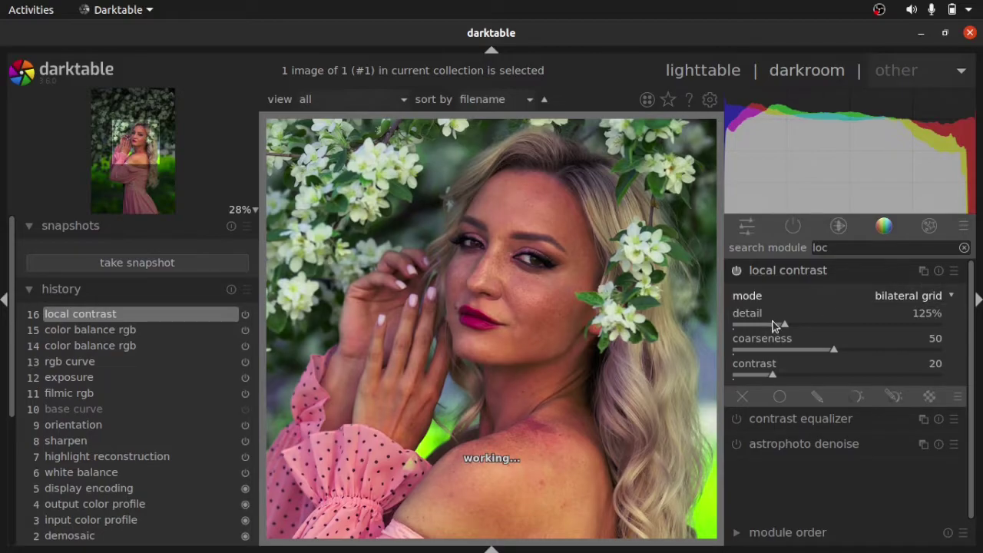
{"action": "left_click", "coordinate": [771, 325]}
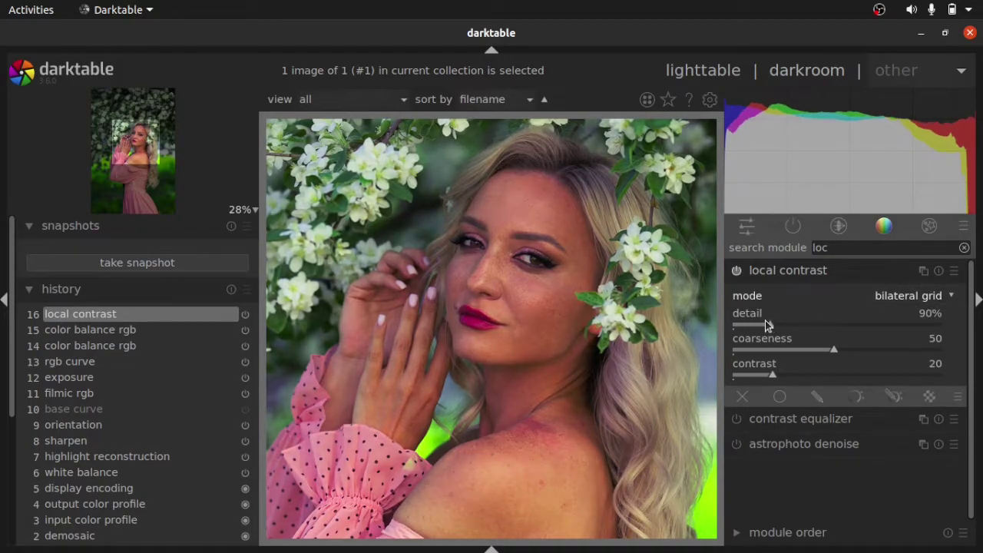
Duplicate the local contrast instance, switch the copy to local laplacian filter mode and set its detail to 131%
{"action": "left_click", "coordinate": [922, 271]}
{"action": "left_click", "coordinate": [867, 300]}
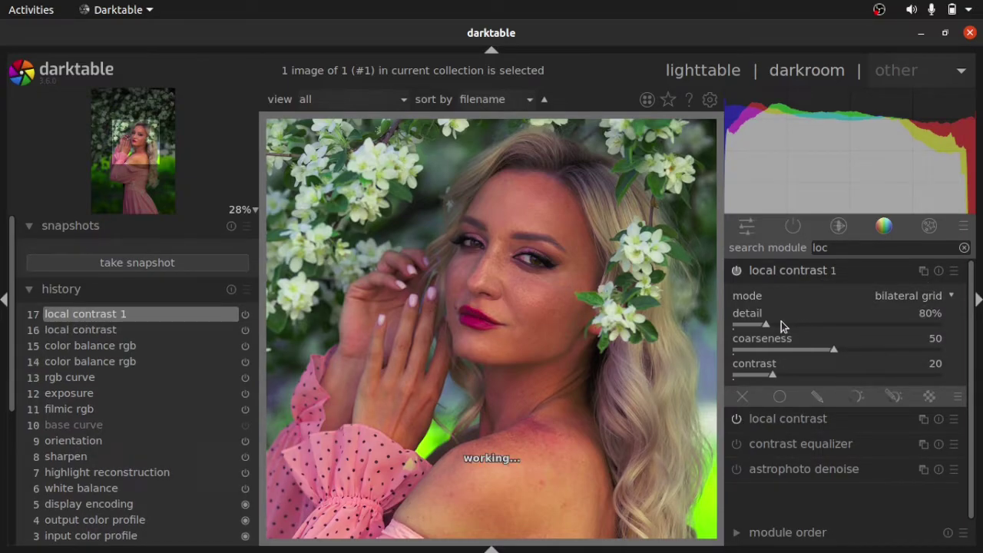
{"action": "left_click", "coordinate": [914, 298]}
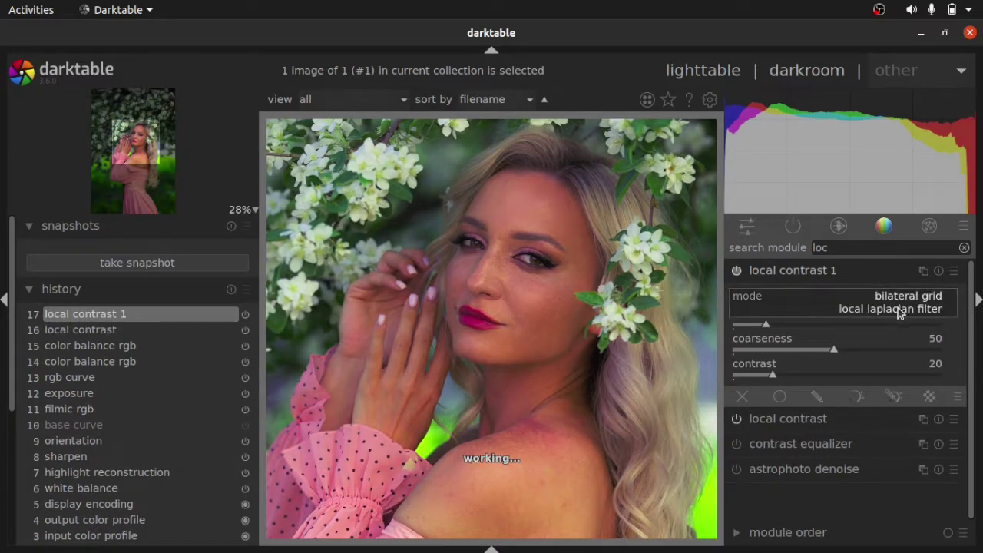
{"action": "left_click", "coordinate": [899, 308]}
{"action": "left_click", "coordinate": [782, 323]}
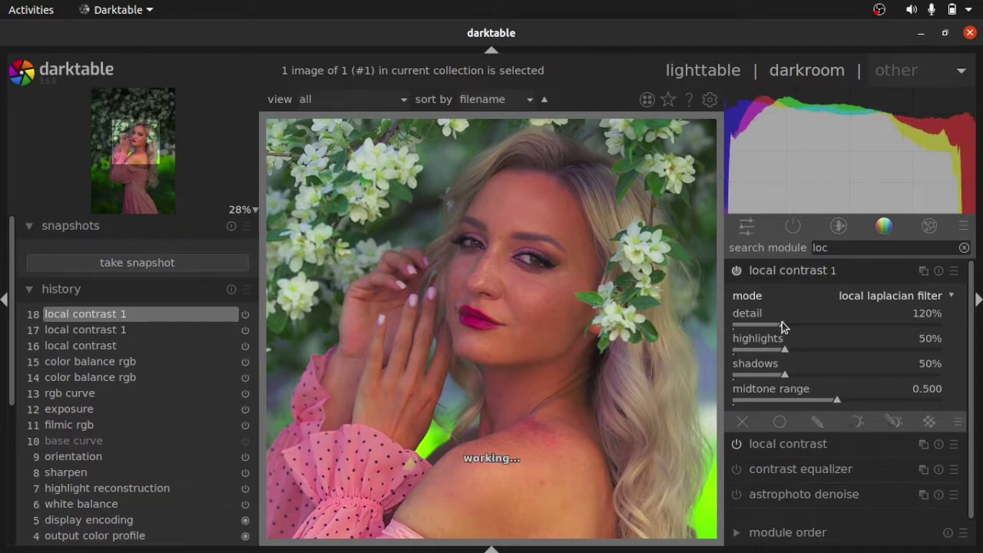
{"action": "scroll", "coordinate": [786, 327], "scroll_direction": "up", "scroll_amount": 2}
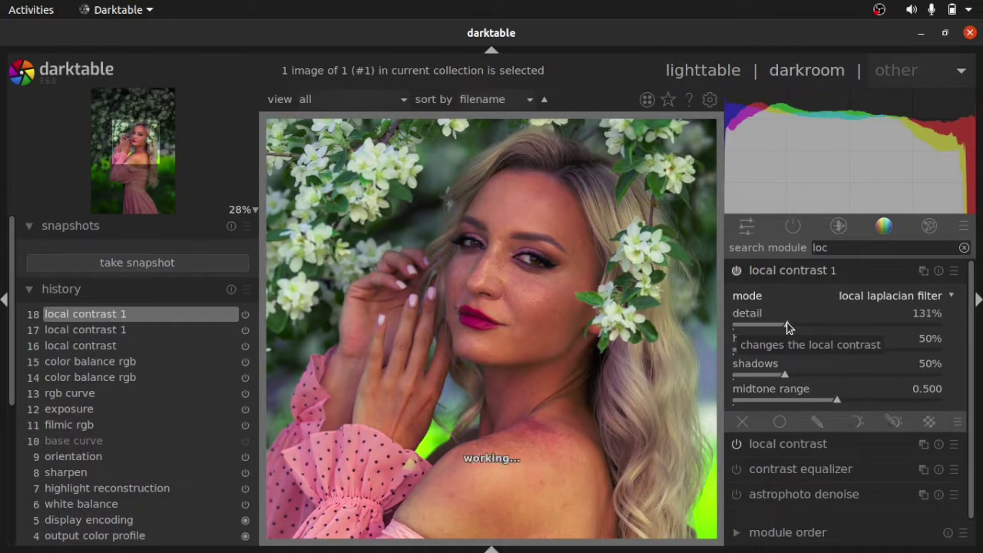
Set the second local contrast instance's highlights to 35% and shadows to 49%, and compare the photo with it off and on
{"action": "left_click", "coordinate": [768, 350]}
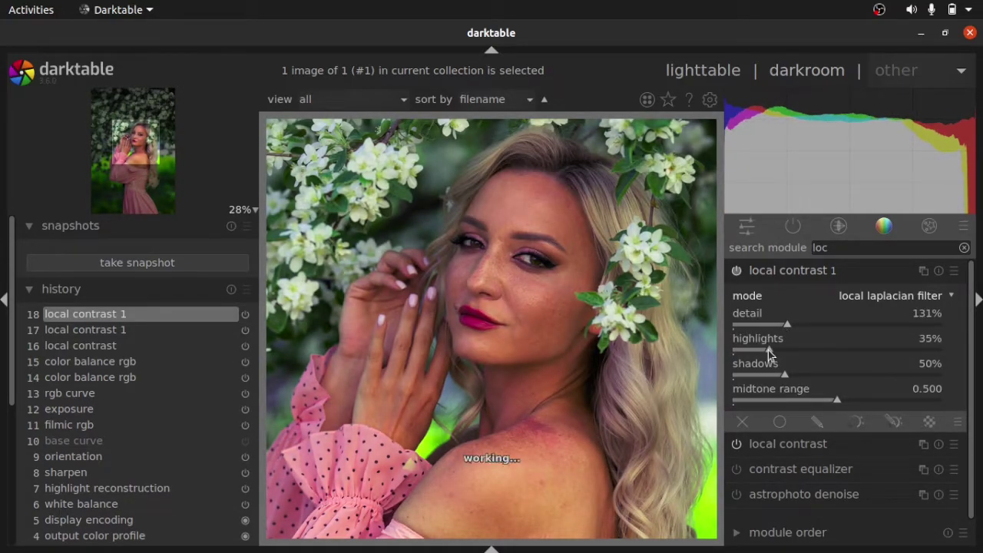
{"action": "left_click", "coordinate": [750, 376]}
{"action": "left_click", "coordinate": [783, 374]}
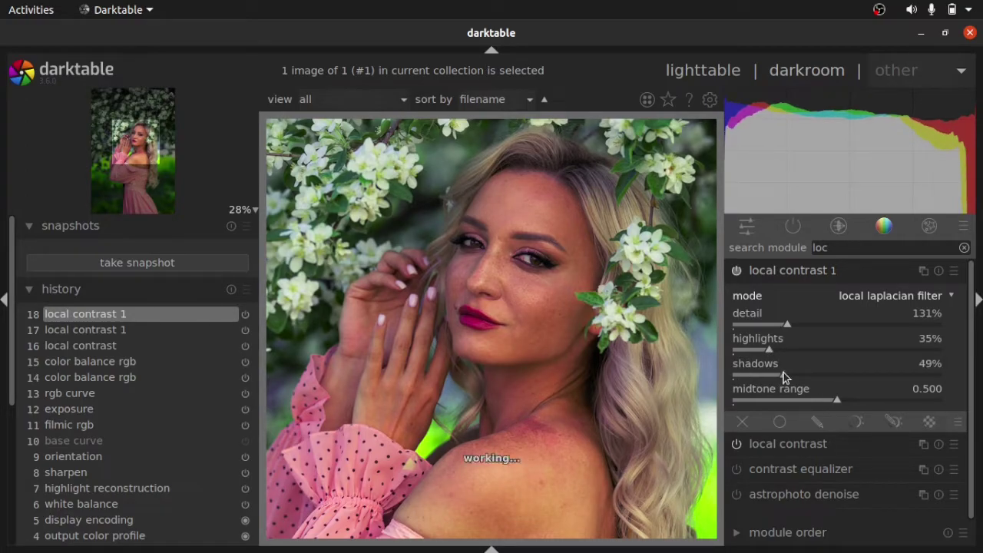
{"action": "left_click", "coordinate": [736, 271]}
{"action": "left_click", "coordinate": [736, 271]}
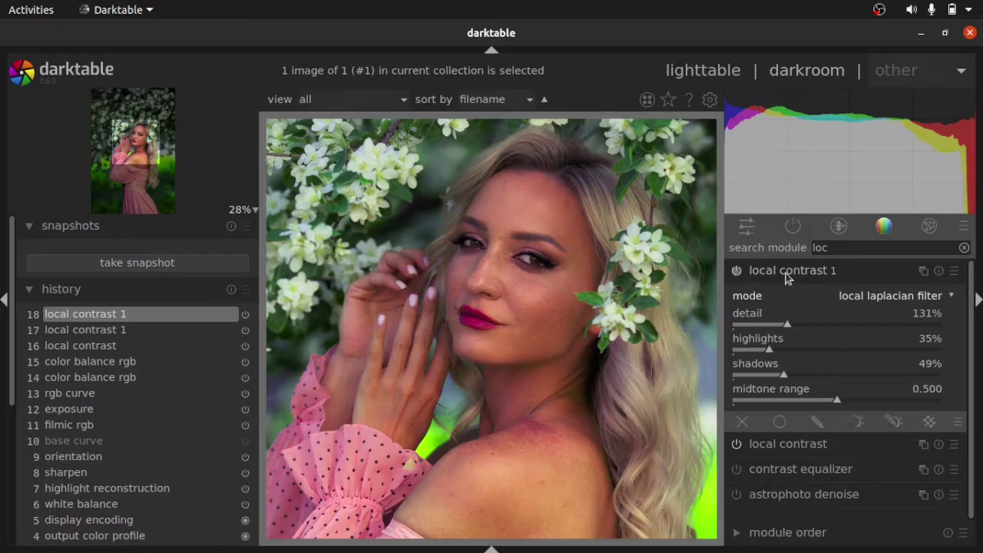
{"action": "left_click", "coordinate": [785, 271]}
Compare the whole photo's original state with the latest local contrast edit in the history
{"action": "scroll", "coordinate": [543, 322], "scroll_direction": "down", "scroll_amount": 3}
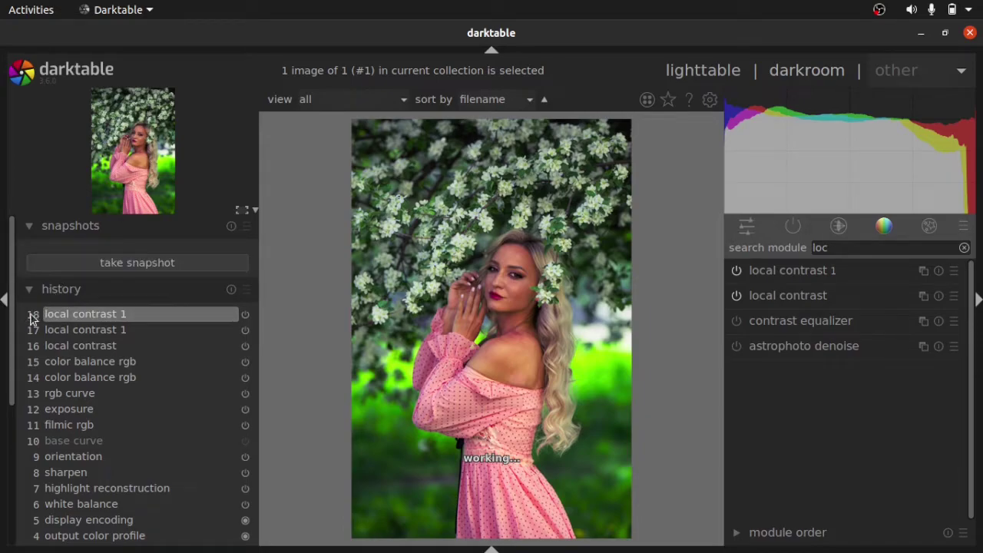
{"action": "scroll", "coordinate": [11, 345], "scroll_direction": "down", "scroll_amount": 4}
{"action": "left_click", "coordinate": [82, 453]}
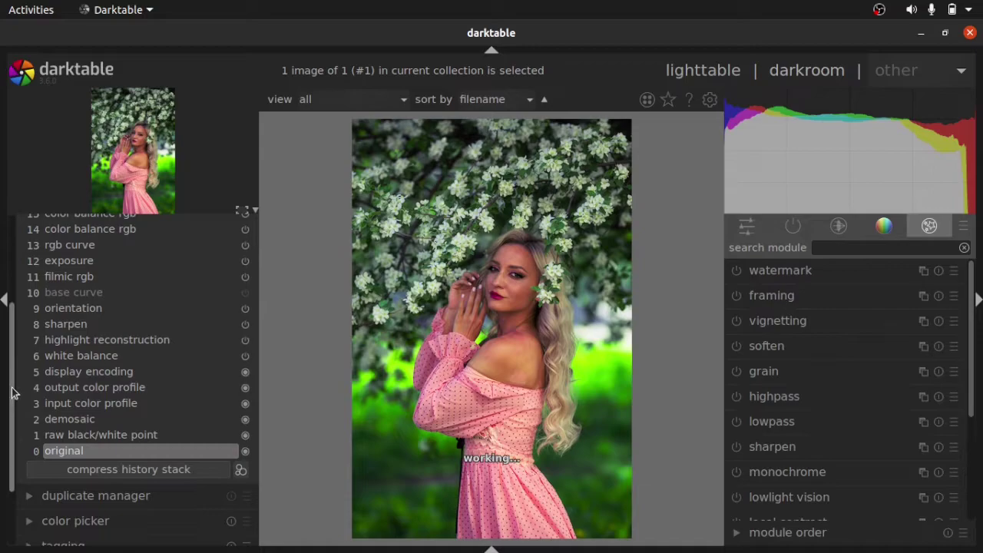
{"action": "scroll", "coordinate": [11, 391], "scroll_direction": "up", "scroll_amount": 5}
{"action": "left_click", "coordinate": [117, 315]}
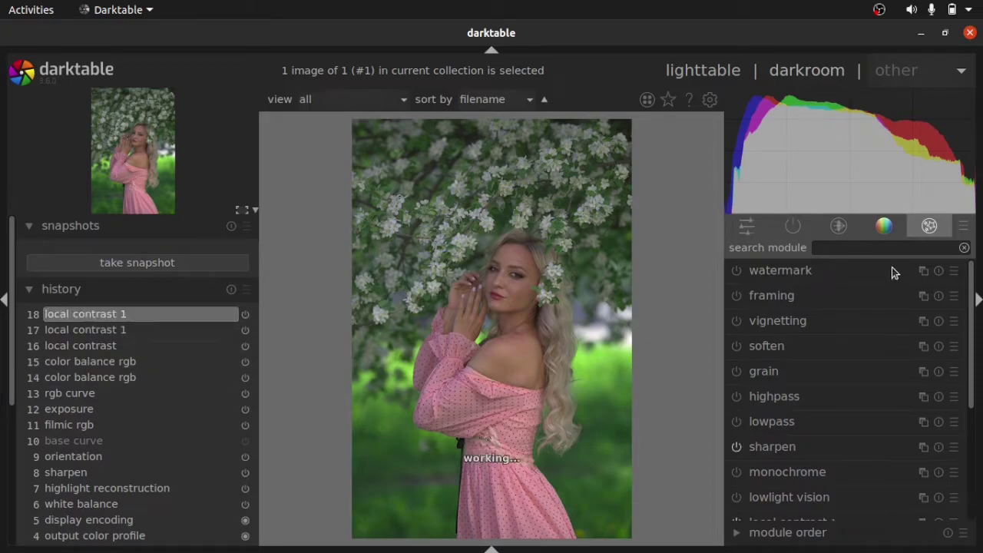
Find the filmic rgb module and set its white relative exposure to +4.66 EV
{"action": "left_click", "coordinate": [850, 248]}
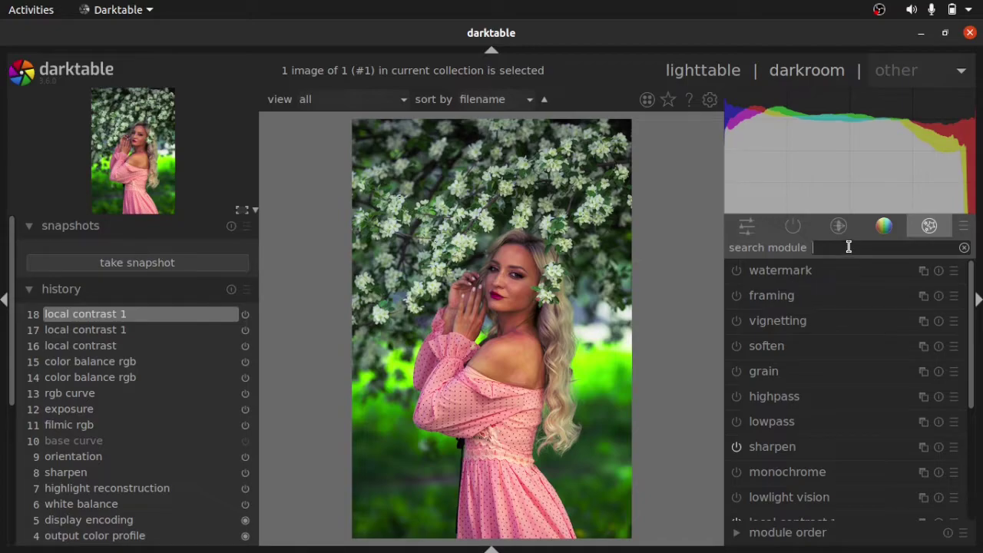
{"action": "type", "text": "fil"}
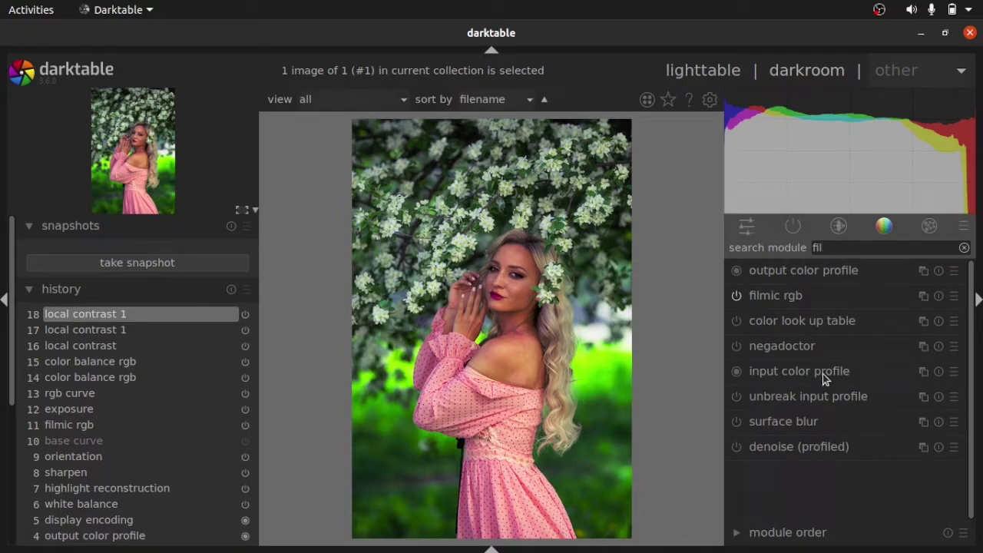
{"action": "left_click", "coordinate": [779, 296]}
{"action": "left_click", "coordinate": [824, 459]}
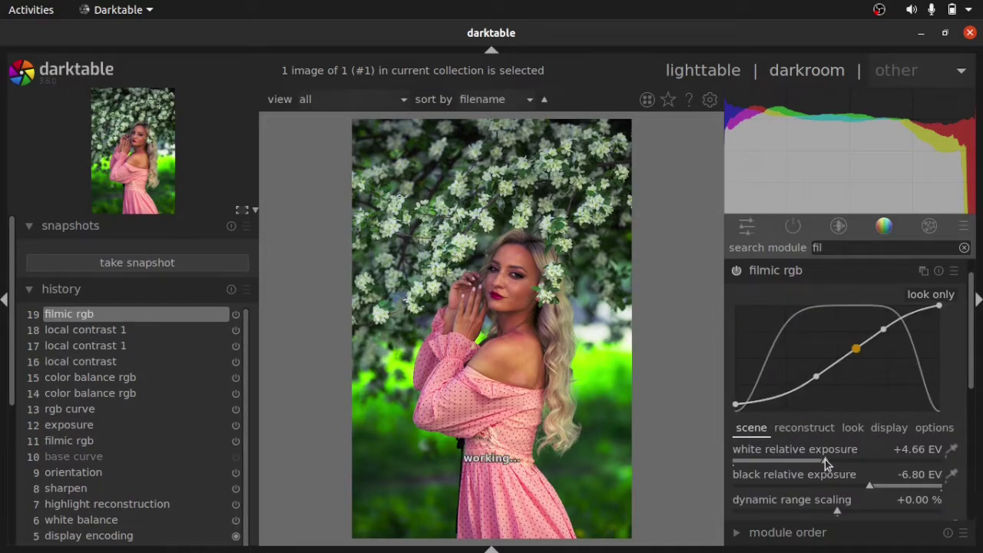
{"action": "left_click", "coordinate": [831, 272]}
Enable color zones and slightly lower the greens on its saturation curve
{"action": "double_click", "coordinate": [835, 248]}
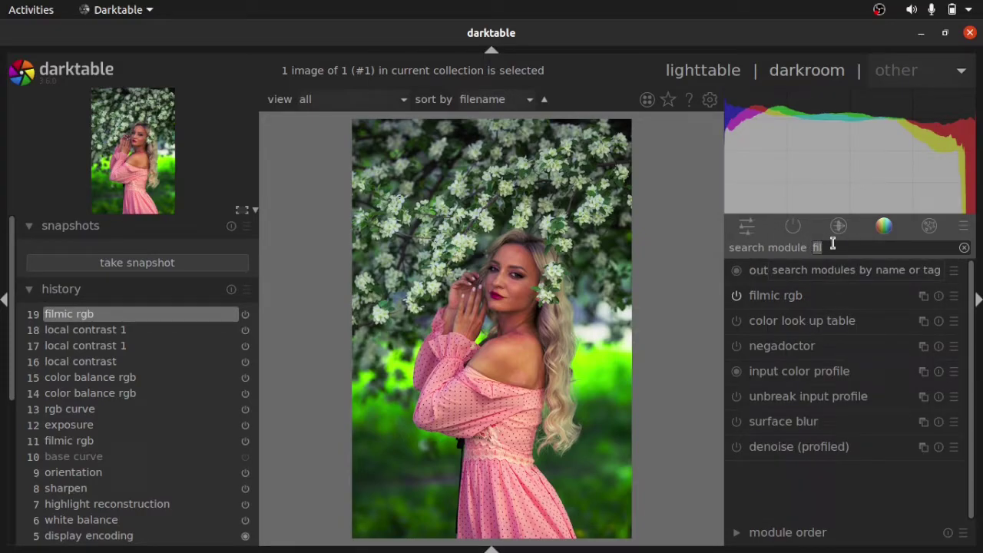
{"action": "type", "text": "color zo"}
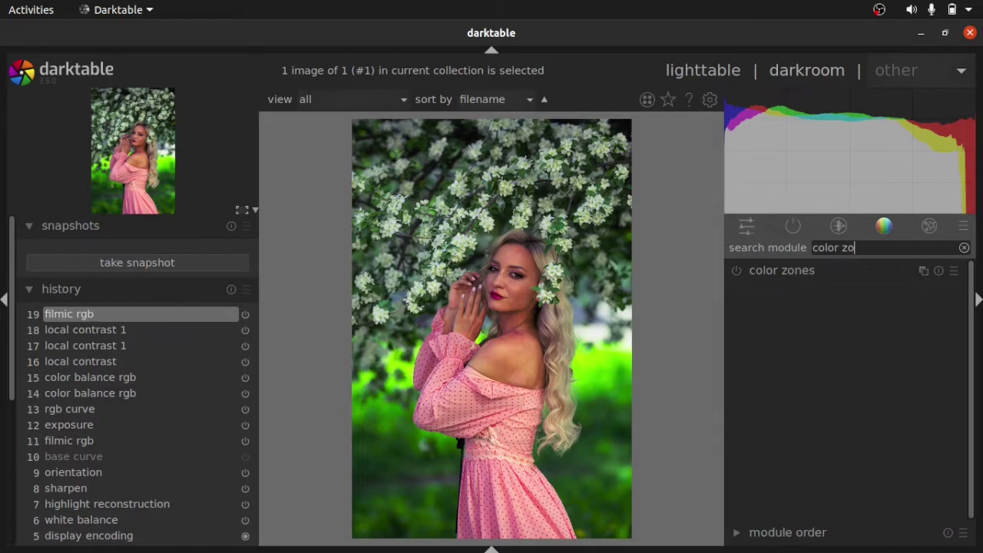
{"action": "left_click", "coordinate": [767, 274]}
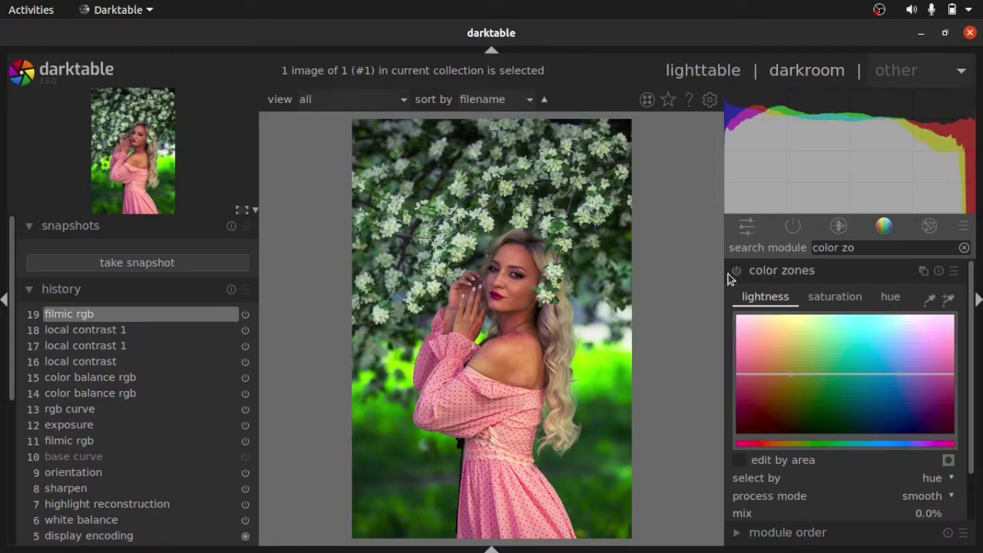
{"action": "left_click", "coordinate": [834, 296]}
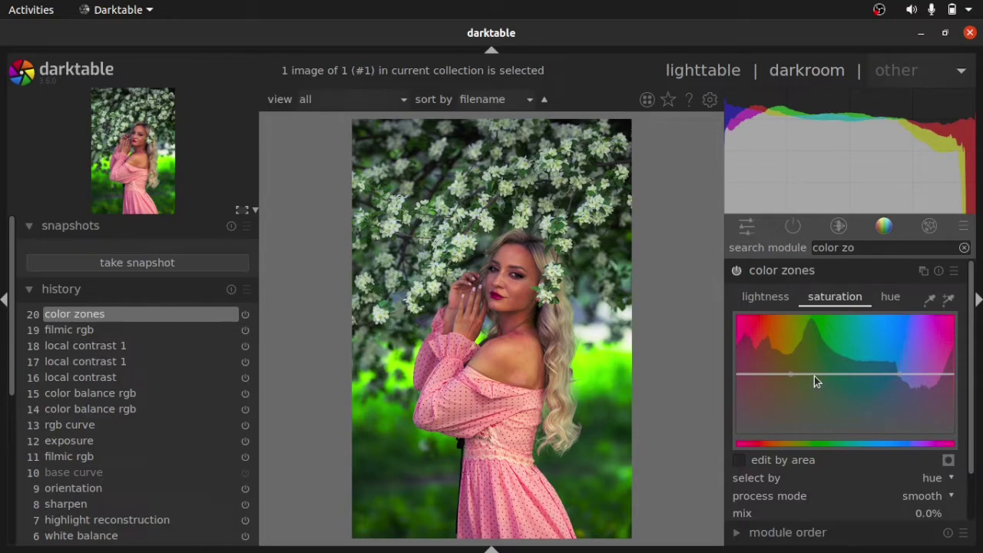
{"action": "left_click_drag", "start_coordinate": [816, 374], "coordinate": [816, 382]}
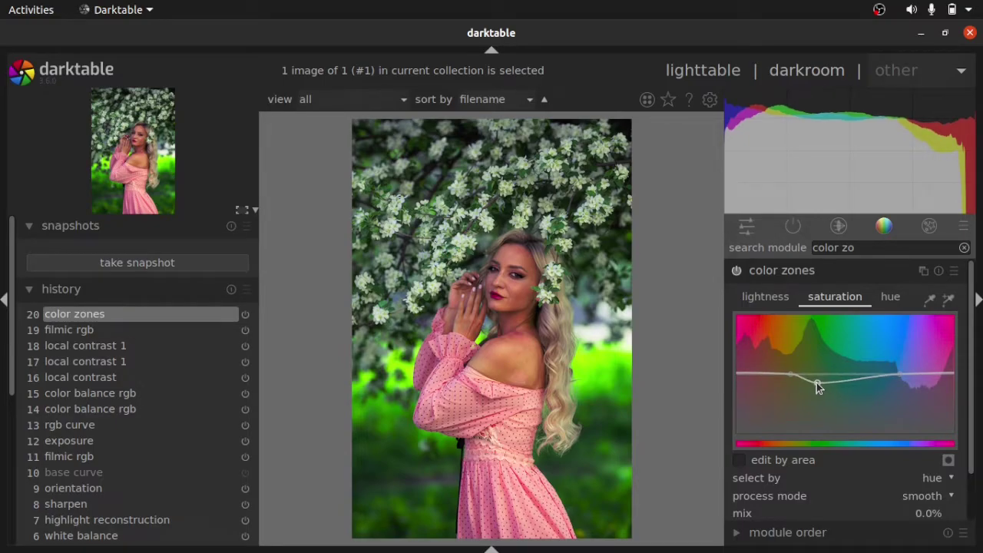
Pull the green point well down on the color zones hue curve to shift the background greens toward yellow-orange
{"action": "left_click", "coordinate": [891, 298]}
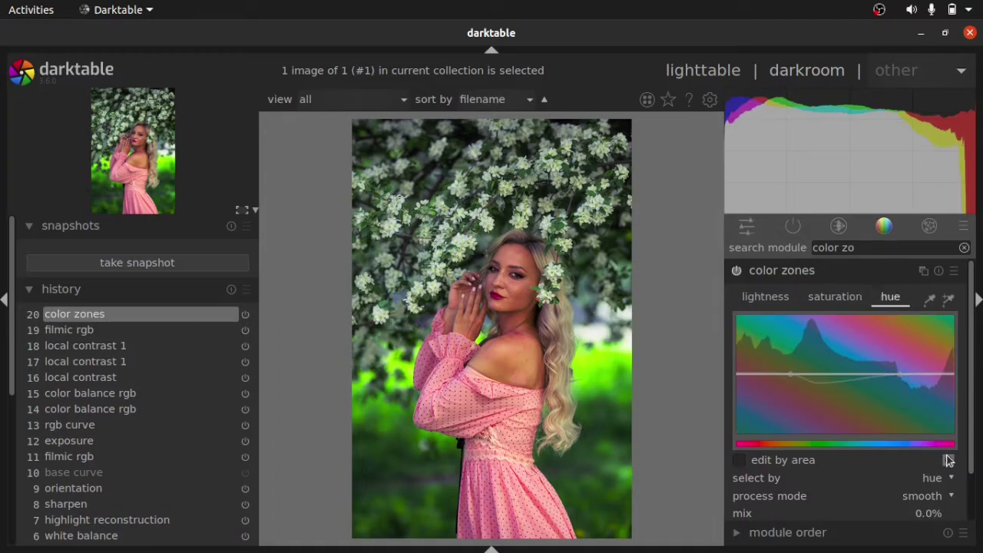
{"action": "left_click_drag", "start_coordinate": [816, 375], "coordinate": [814, 390]}
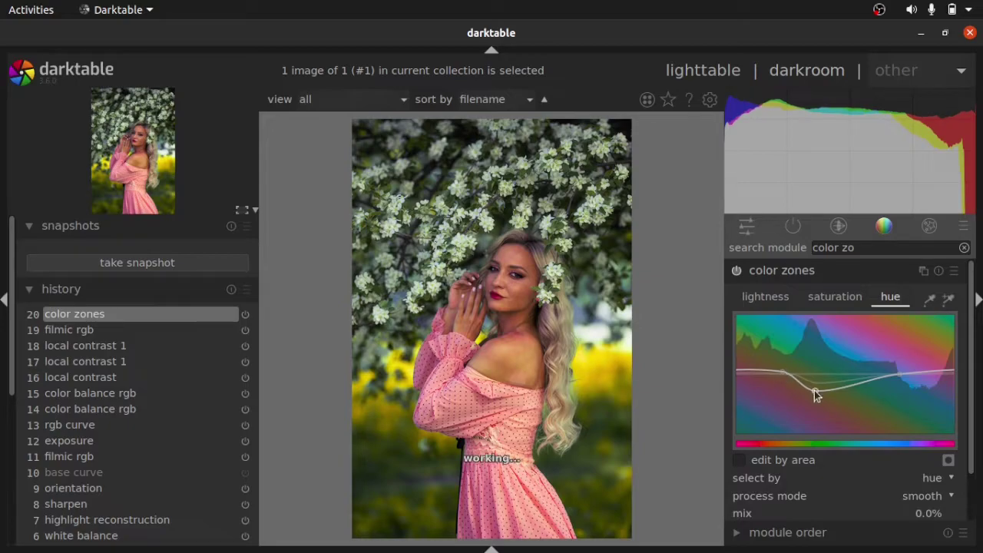
{"action": "left_click_drag", "start_coordinate": [816, 392], "coordinate": [813, 397]}
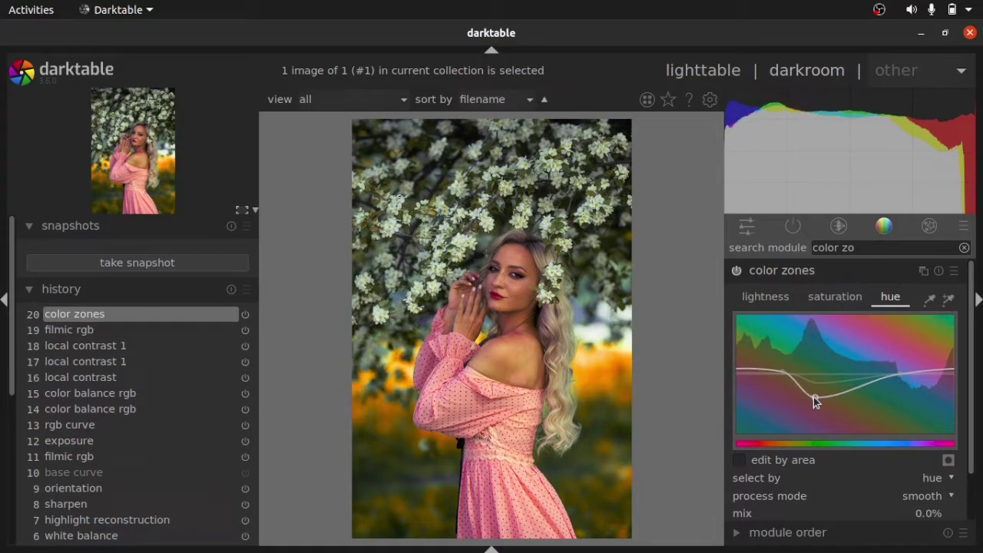
Lower the greens much further on the color zones saturation curve while holding the yellows near the neutral line
{"action": "left_click", "coordinate": [821, 301]}
{"action": "left_click_drag", "start_coordinate": [825, 380], "coordinate": [787, 373]}
{"action": "left_click_drag", "start_coordinate": [813, 404], "coordinate": [812, 399]}
{"action": "scroll", "coordinate": [800, 394], "scroll_direction": "up", "scroll_amount": 1}
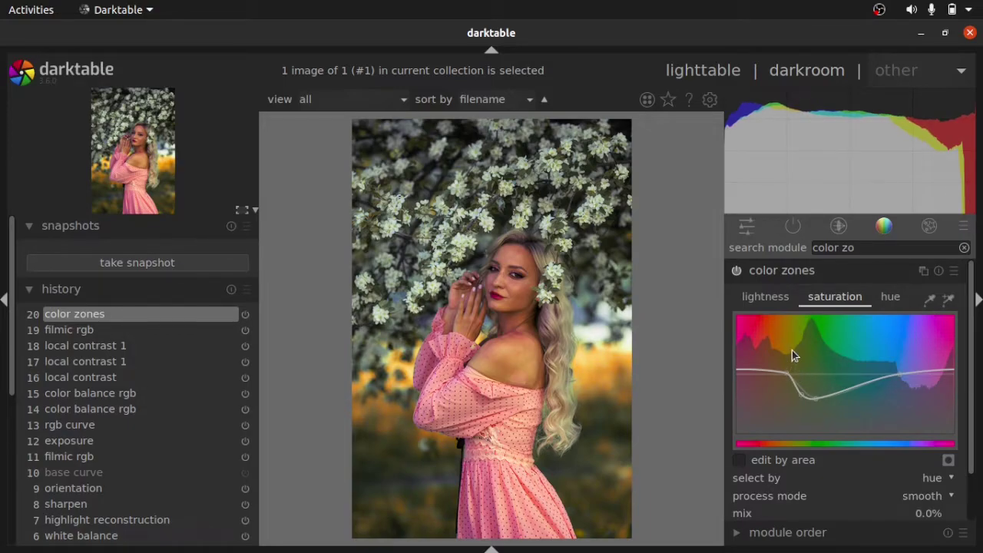
Fine-tune the color zones hue curve between yellow and green, and compare the photo with the module off and on
{"action": "left_click", "coordinate": [889, 296]}
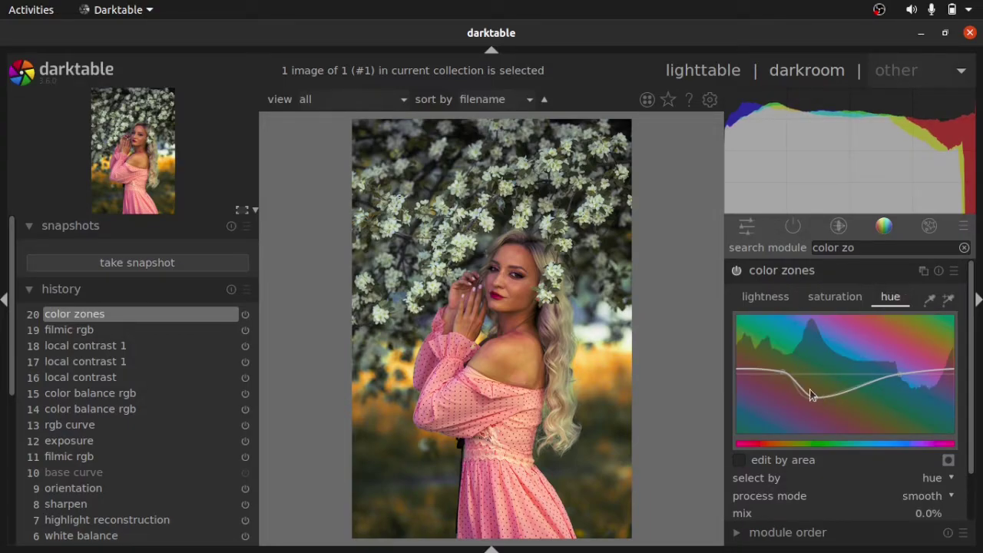
{"action": "scroll", "coordinate": [811, 396], "scroll_direction": "up", "scroll_amount": 1}
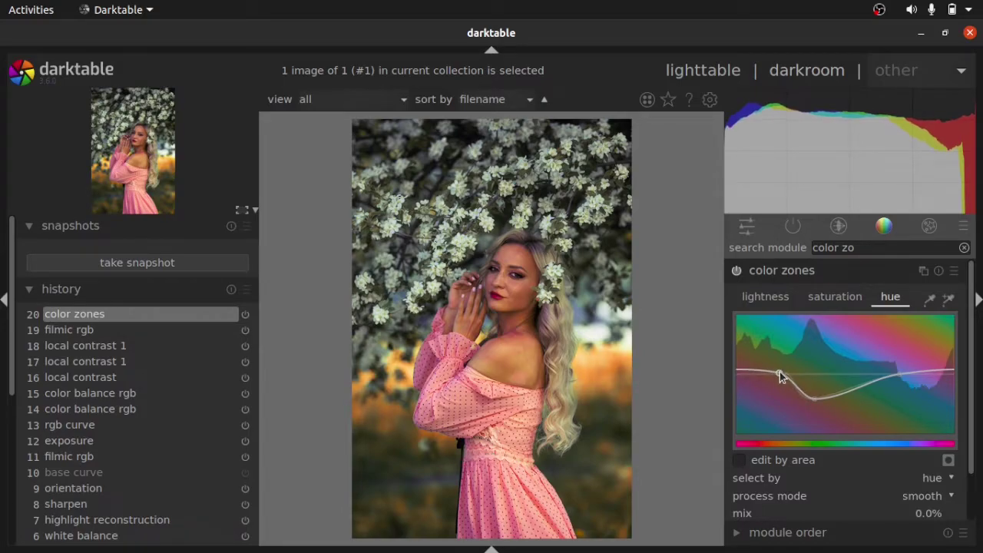
{"action": "left_click", "coordinate": [737, 273]}
{"action": "left_click", "coordinate": [737, 273]}
{"action": "left_click", "coordinate": [811, 270]}
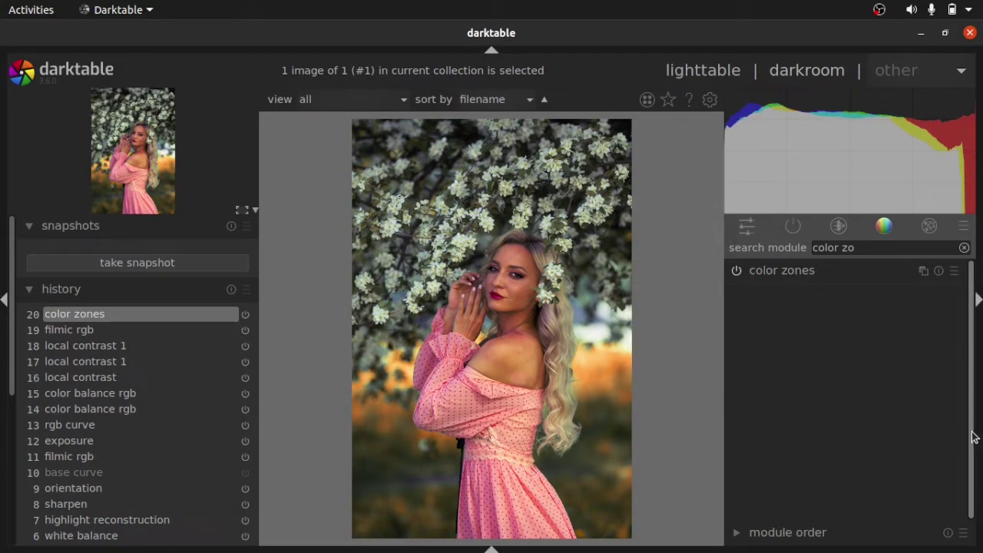
Add a new rgb curve instance and set its preserve colors option to none
{"action": "left_click_drag", "start_coordinate": [836, 247], "coordinate": [872, 249]}
{"action": "key", "text": "ctrl+a"}
{"action": "type", "text": "rgb"}
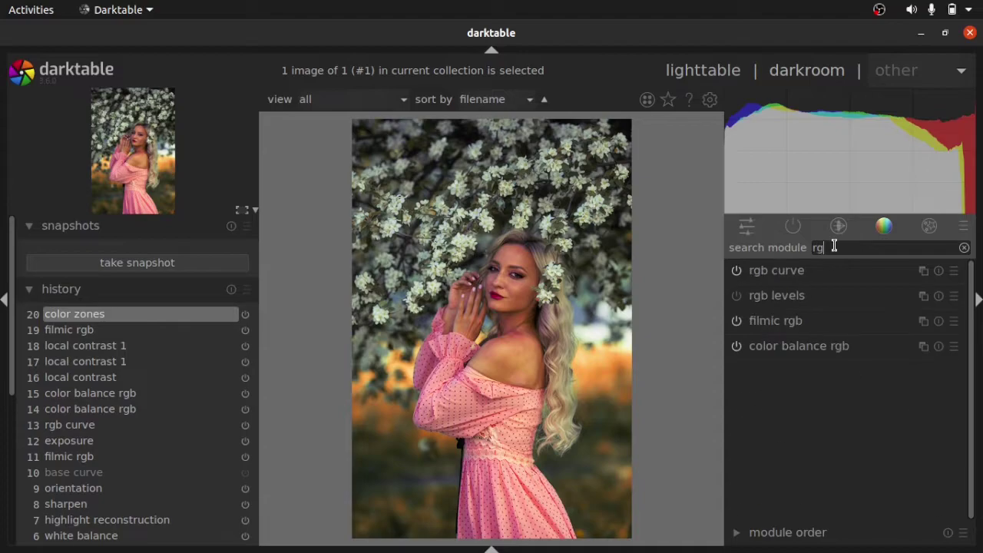
{"action": "left_click", "coordinate": [921, 272]}
{"action": "left_click", "coordinate": [855, 284]}
{"action": "left_click_drag", "start_coordinate": [973, 323], "coordinate": [973, 380]}
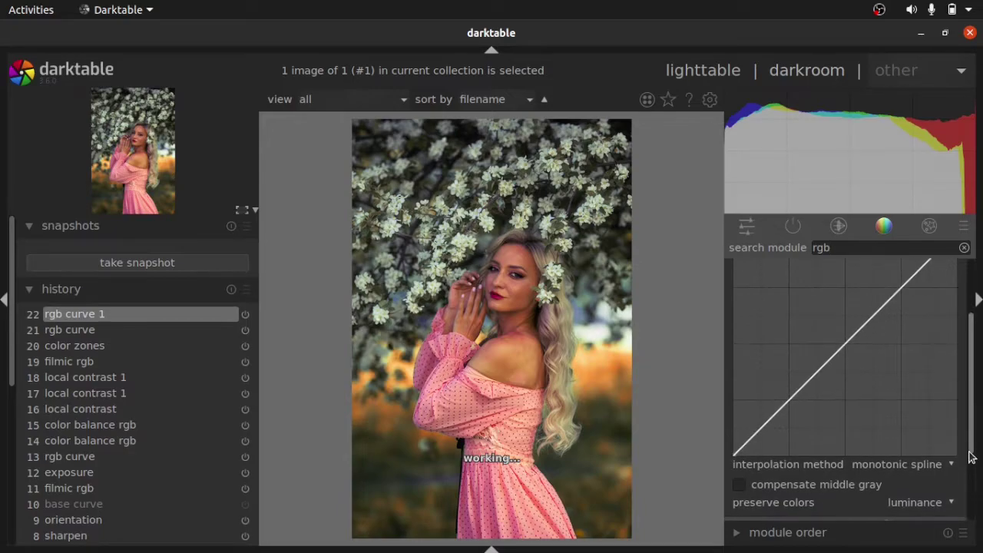
{"action": "left_click", "coordinate": [916, 499]}
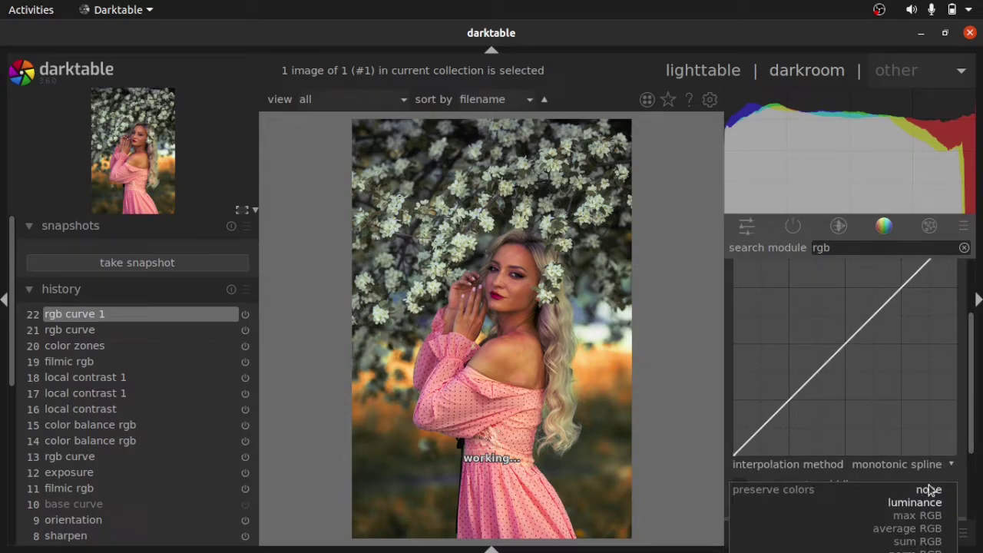
{"action": "left_click", "coordinate": [929, 489]}
Shape the new rgb curve for contrast, lowering a shadow point and placing a midtone point at about 122.6 / 136.0
{"action": "scroll", "coordinate": [840, 371], "scroll_direction": "up", "scroll_amount": 1}
{"action": "left_click_drag", "start_coordinate": [831, 386], "coordinate": [841, 364]}
{"action": "left_click_drag", "start_coordinate": [757, 463], "coordinate": [753, 475]}
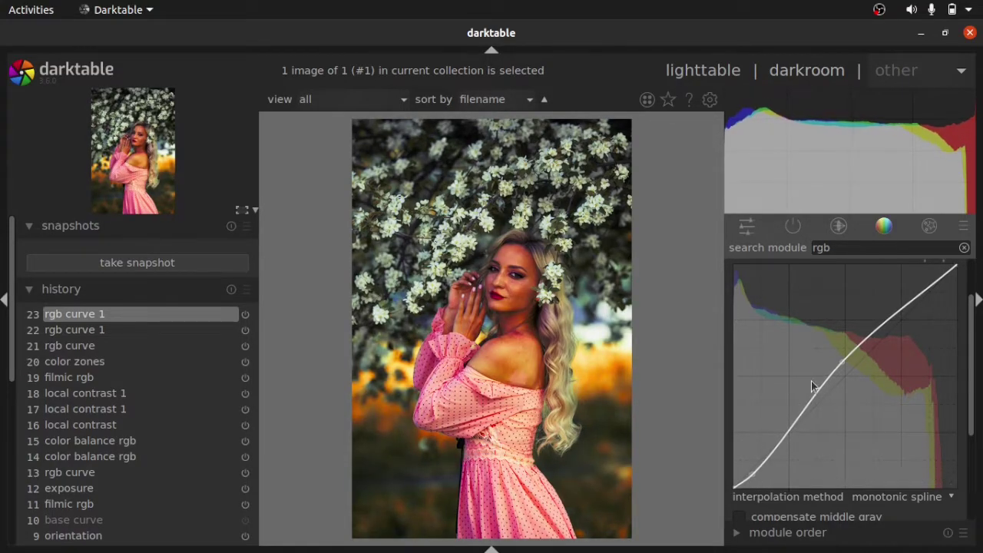
{"action": "left_click_drag", "start_coordinate": [841, 363], "coordinate": [843, 372]}
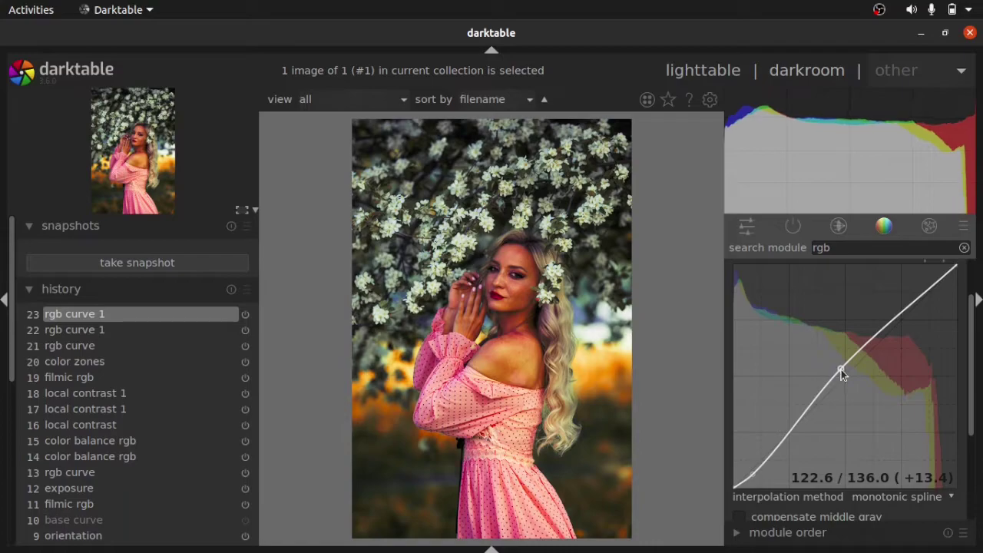
Fine-tune the shadow and midtone points of the rgb curve 1 instance to a gentler contrast curve, and collapse the module
{"action": "left_click_drag", "start_coordinate": [755, 474], "coordinate": [759, 466]}
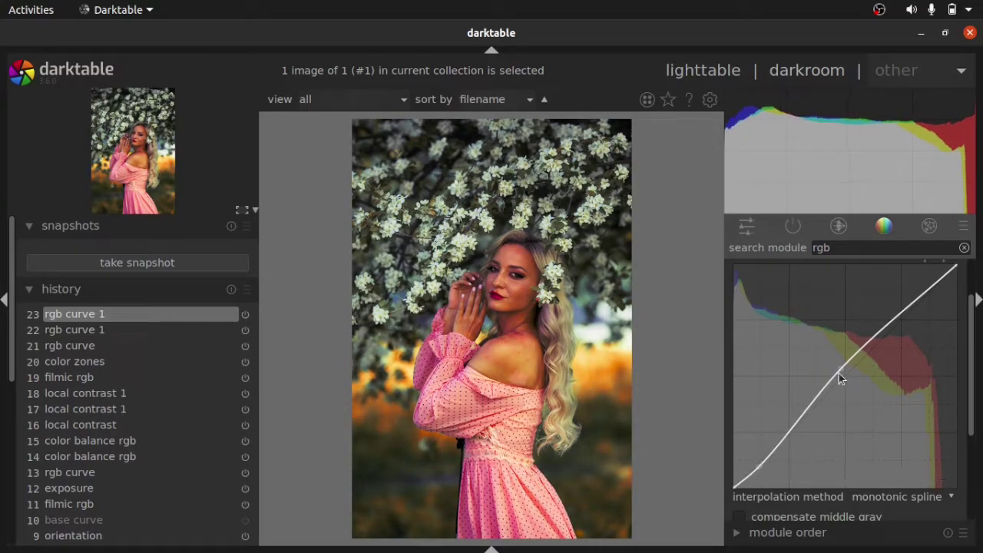
{"action": "left_click_drag", "start_coordinate": [840, 368], "coordinate": [872, 338]}
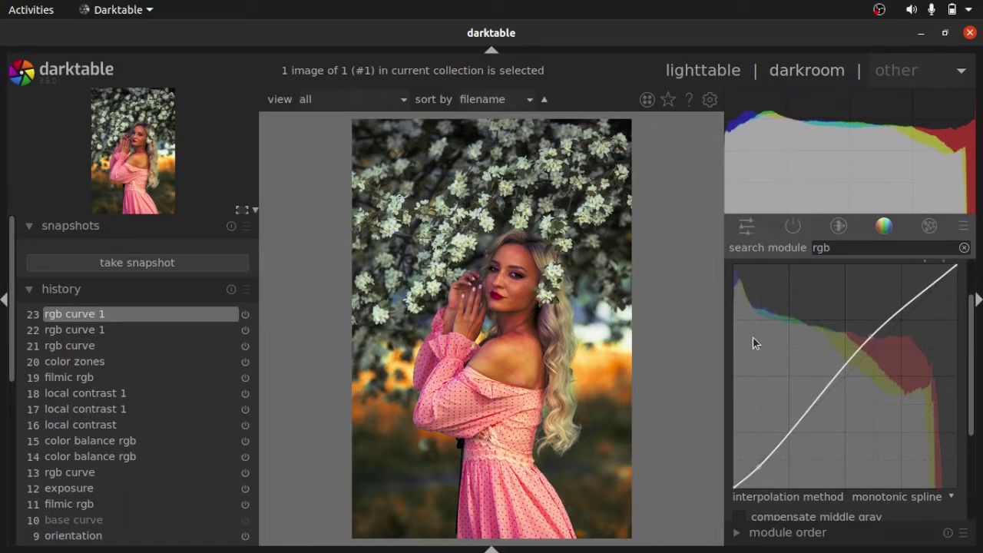
{"action": "scroll", "coordinate": [524, 300], "scroll_direction": "up", "scroll_amount": 1}
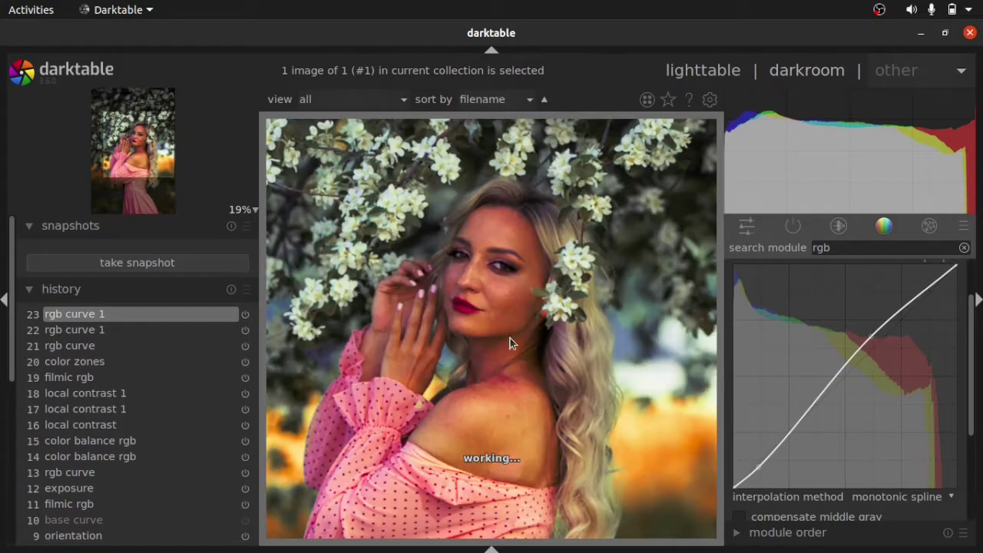
{"action": "left_click_drag", "start_coordinate": [867, 336], "coordinate": [843, 351]}
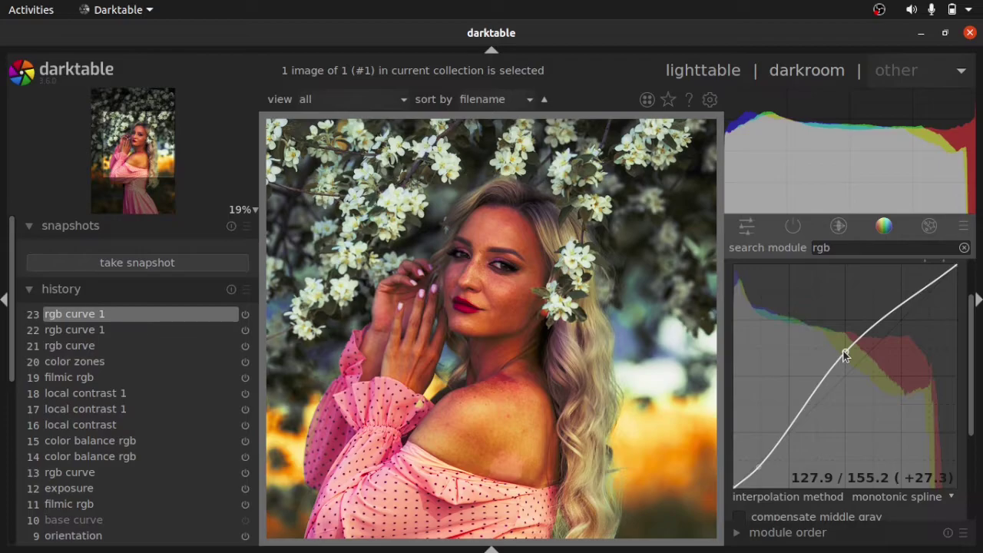
{"action": "mouse_move", "coordinate": [843, 352]}
{"action": "left_mouse_down"}
{"action": "mouse_move", "coordinate": [870, 364]}
{"action": "mouse_move", "coordinate": [858, 351]}
{"action": "left_mouse_up"}
{"action": "left_click_drag", "start_coordinate": [757, 465], "coordinate": [756, 471]}
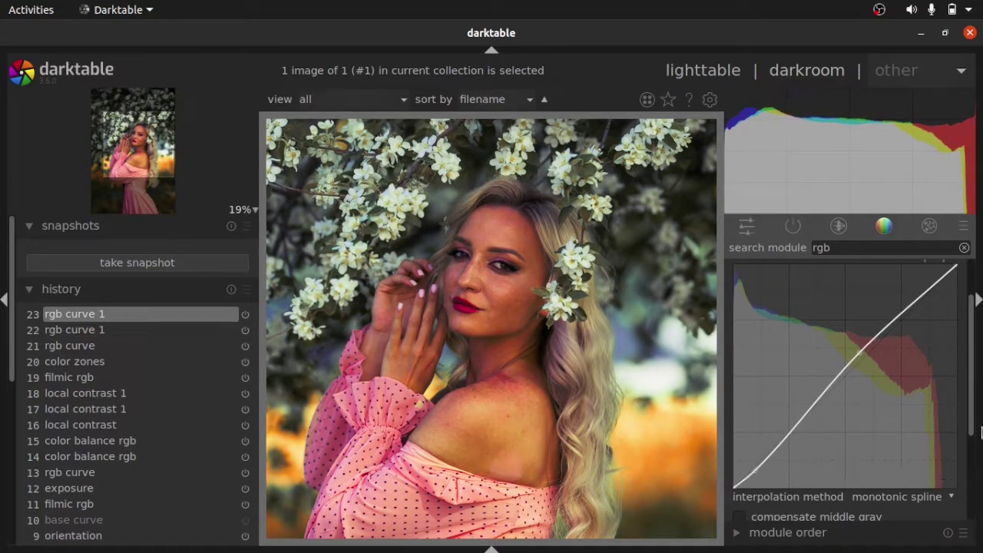
{"action": "scroll", "coordinate": [966, 399], "scroll_direction": "down", "scroll_amount": 3}
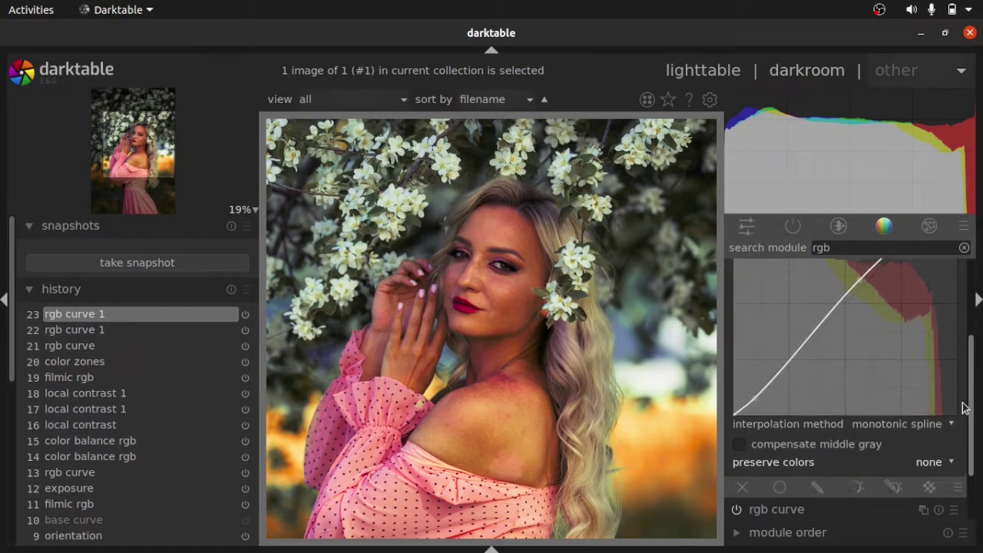
{"action": "scroll", "coordinate": [964, 403], "scroll_direction": "up", "scroll_amount": 3}
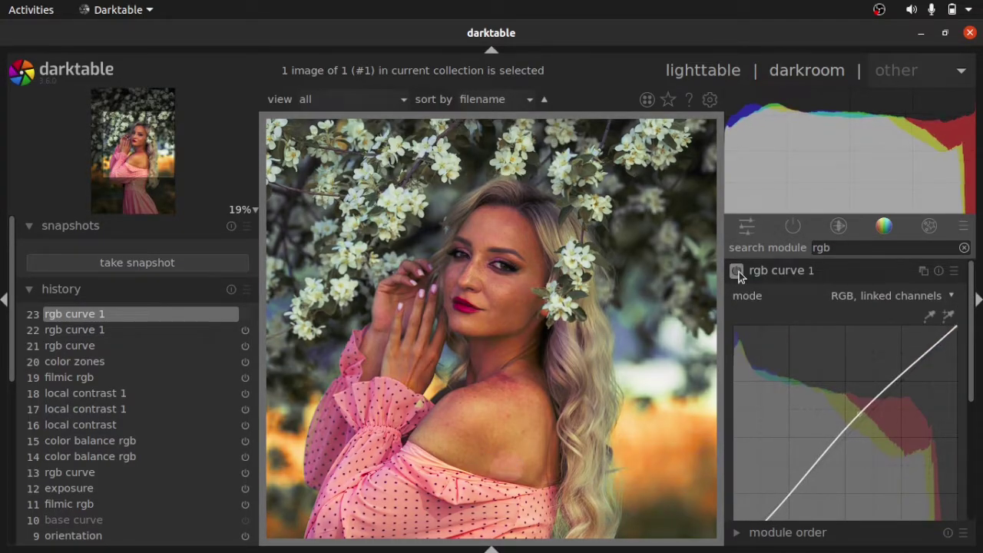
{"action": "left_click", "coordinate": [778, 272]}
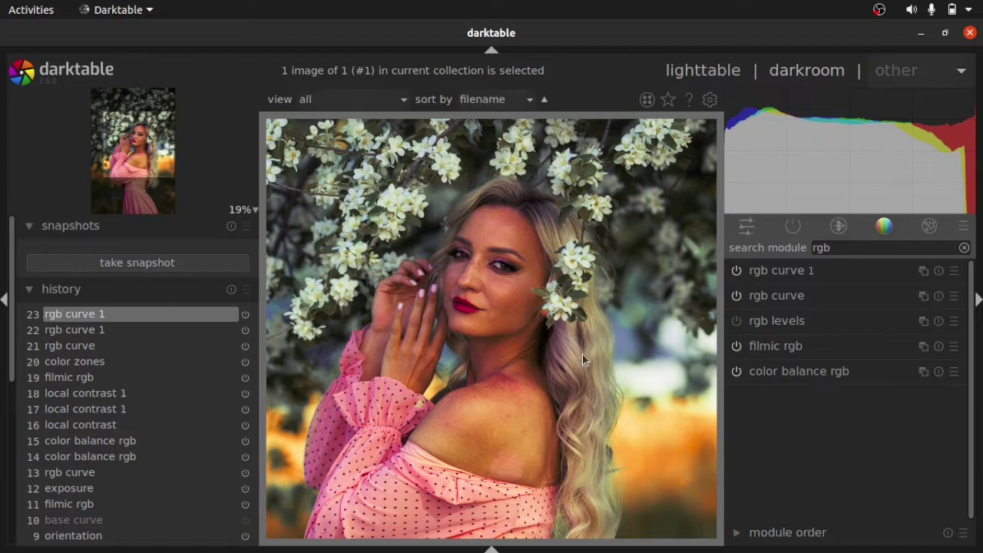
Find the color zones module with the search term "color" and slightly raise the orange-yellow tones on its lightness curve
{"action": "left_click", "coordinate": [815, 247]}
{"action": "type", "text": "color"}
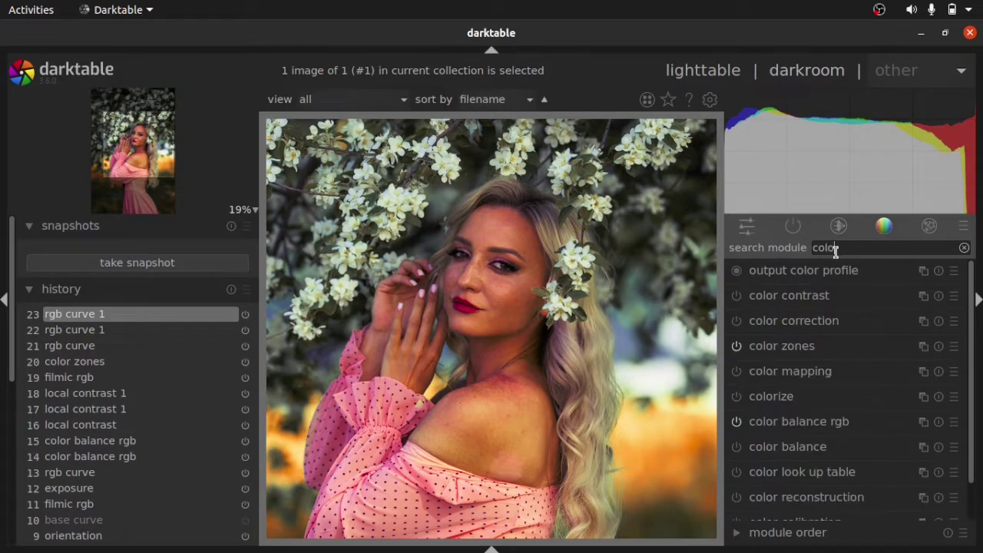
{"action": "type", "text": "e"}
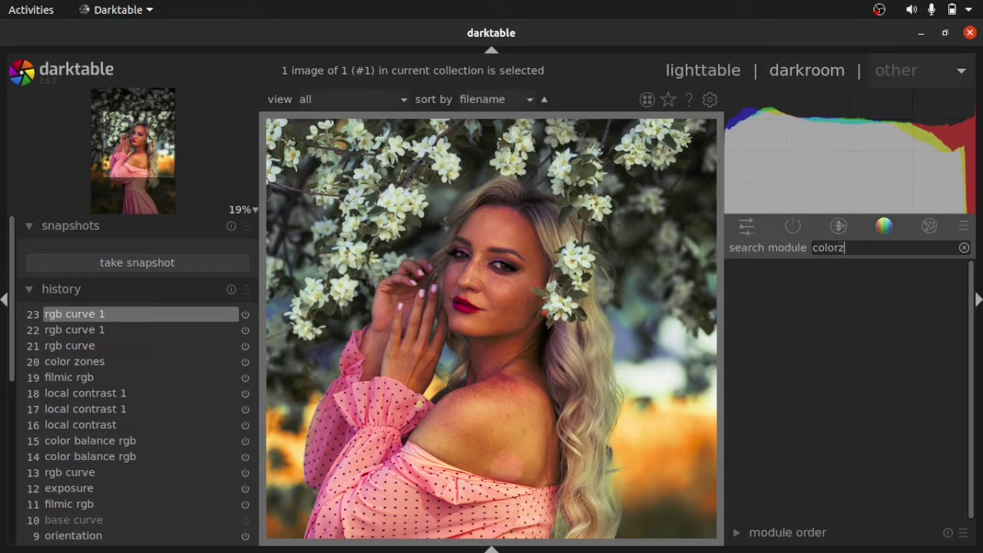
{"action": "key", "text": "BackSpace"}
{"action": "left_click", "coordinate": [816, 343]}
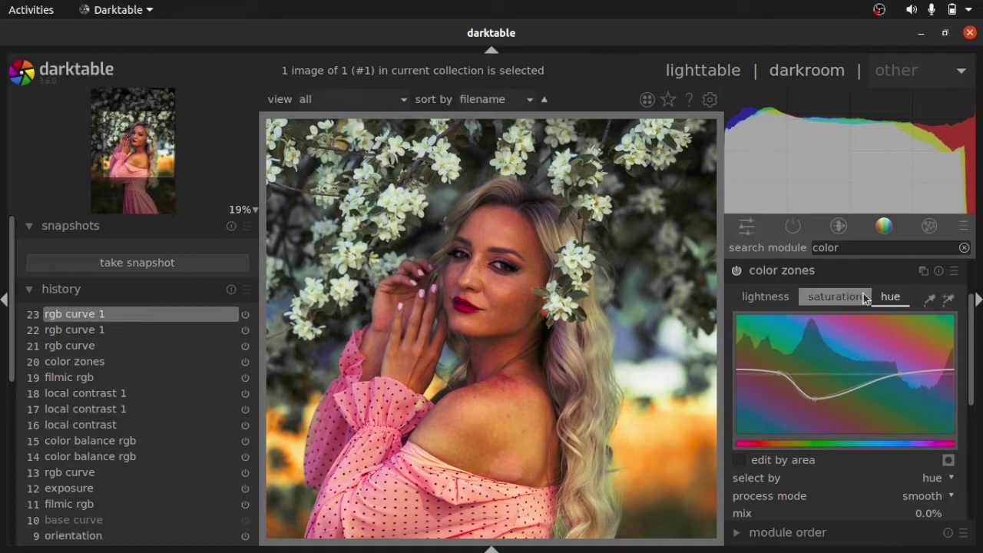
{"action": "left_click", "coordinate": [769, 299]}
{"action": "left_click_drag", "start_coordinate": [785, 372], "coordinate": [778, 370]}
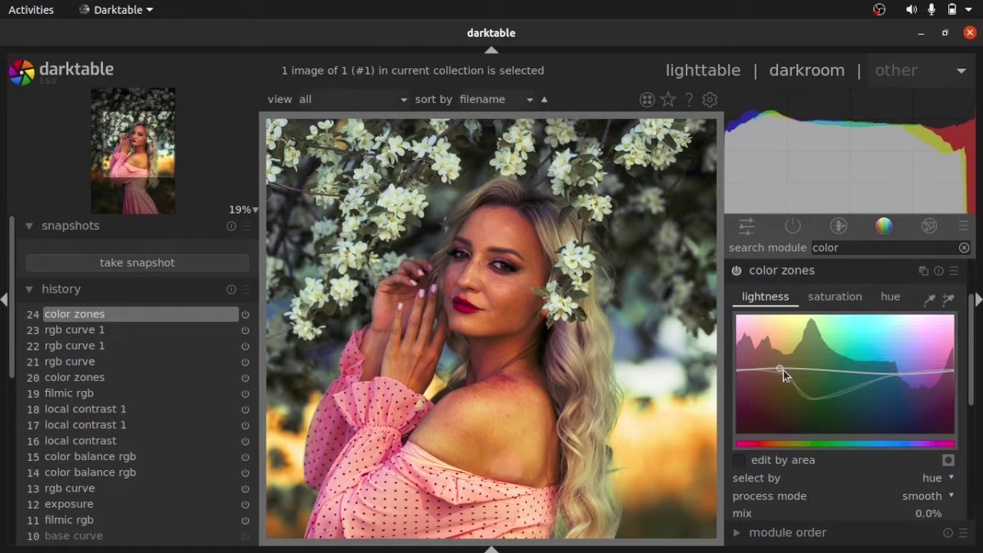
{"action": "left_click_drag", "start_coordinate": [781, 366], "coordinate": [776, 362]}
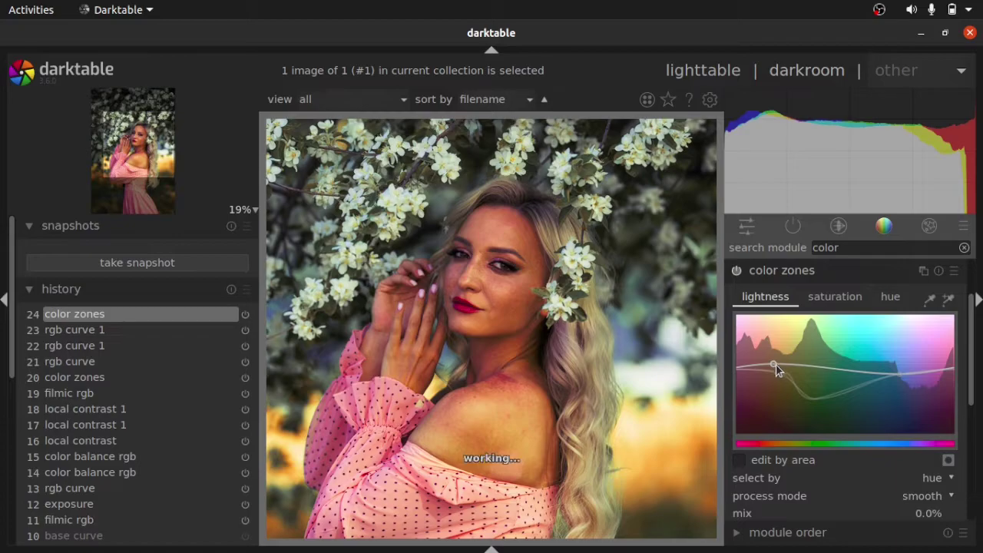
Lower the reds and orange-yellows on the color zones saturation curve, collapse the module and view the whole photo
{"action": "left_click", "coordinate": [831, 301]}
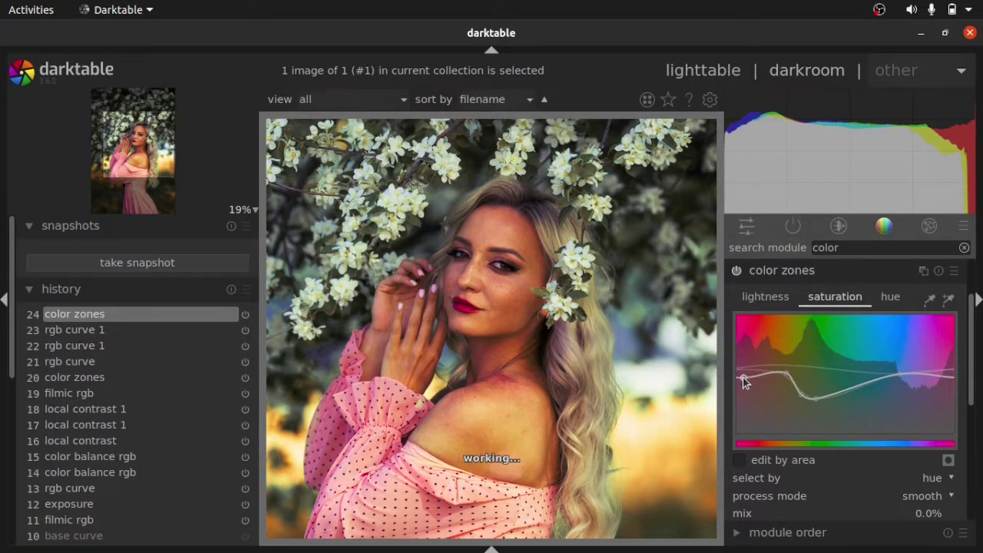
{"action": "mouse_move", "coordinate": [742, 377]}
{"action": "left_mouse_down"}
{"action": "mouse_move", "coordinate": [742, 399]}
{"action": "mouse_move", "coordinate": [742, 379]}
{"action": "left_mouse_up"}
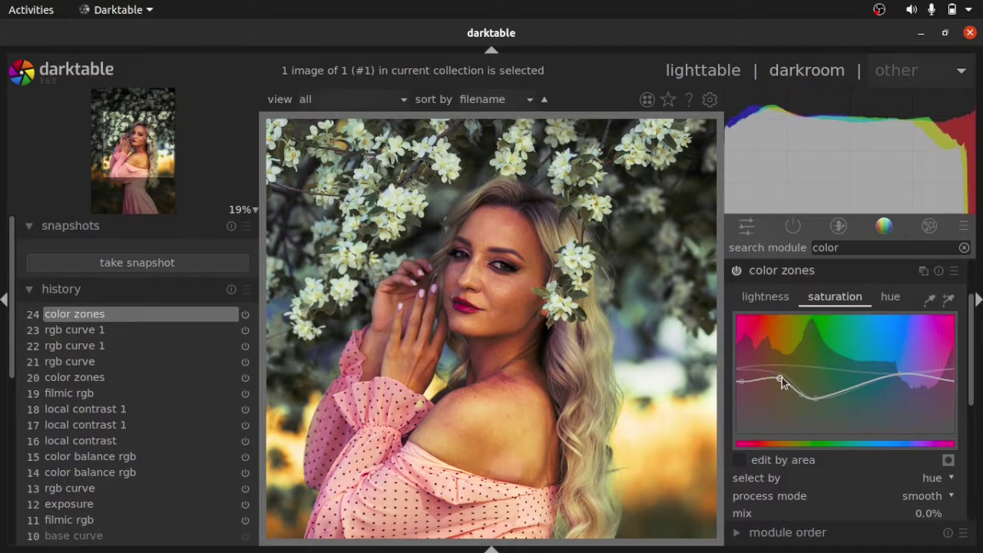
{"action": "left_click_drag", "start_coordinate": [782, 377], "coordinate": [778, 386]}
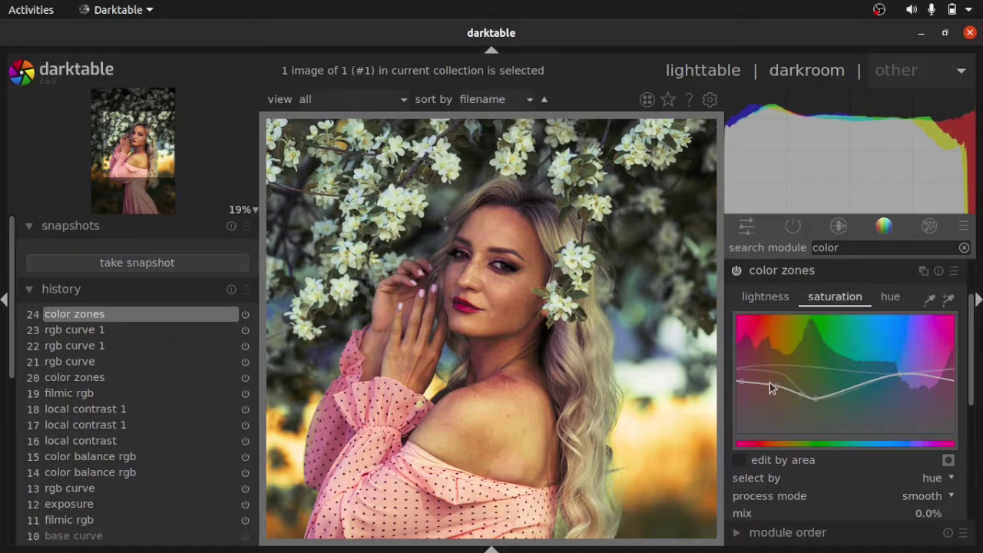
{"action": "left_click", "coordinate": [798, 270]}
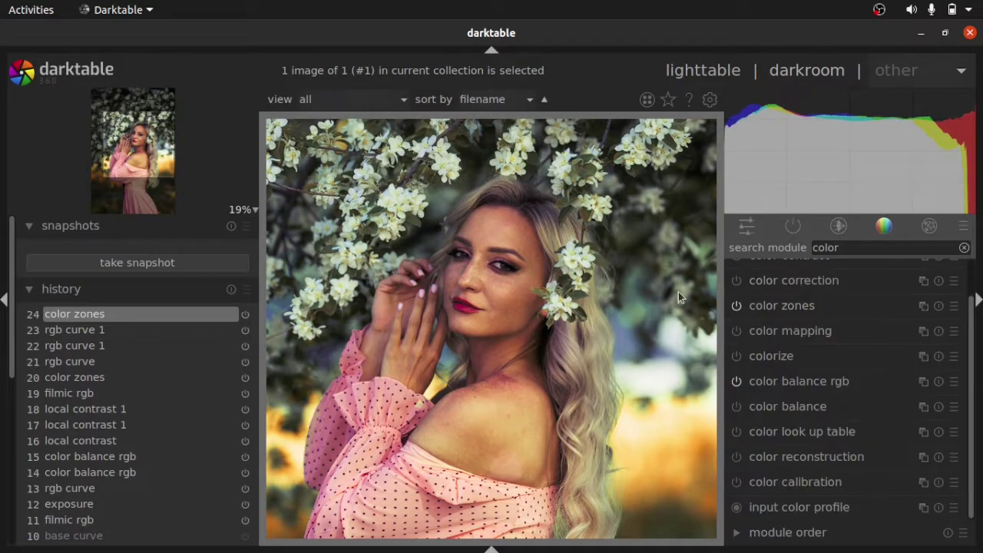
{"action": "scroll", "coordinate": [563, 337], "scroll_direction": "down", "scroll_amount": 1}
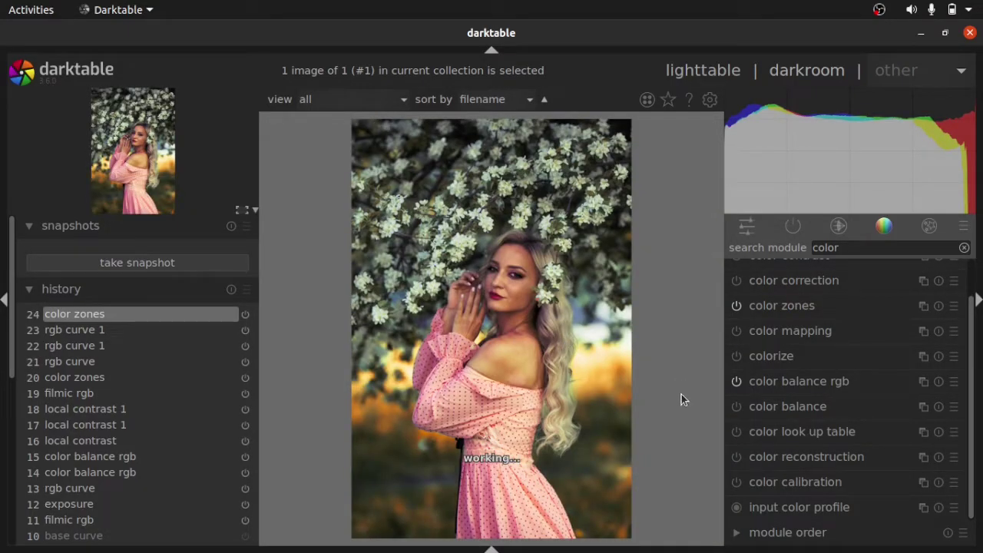